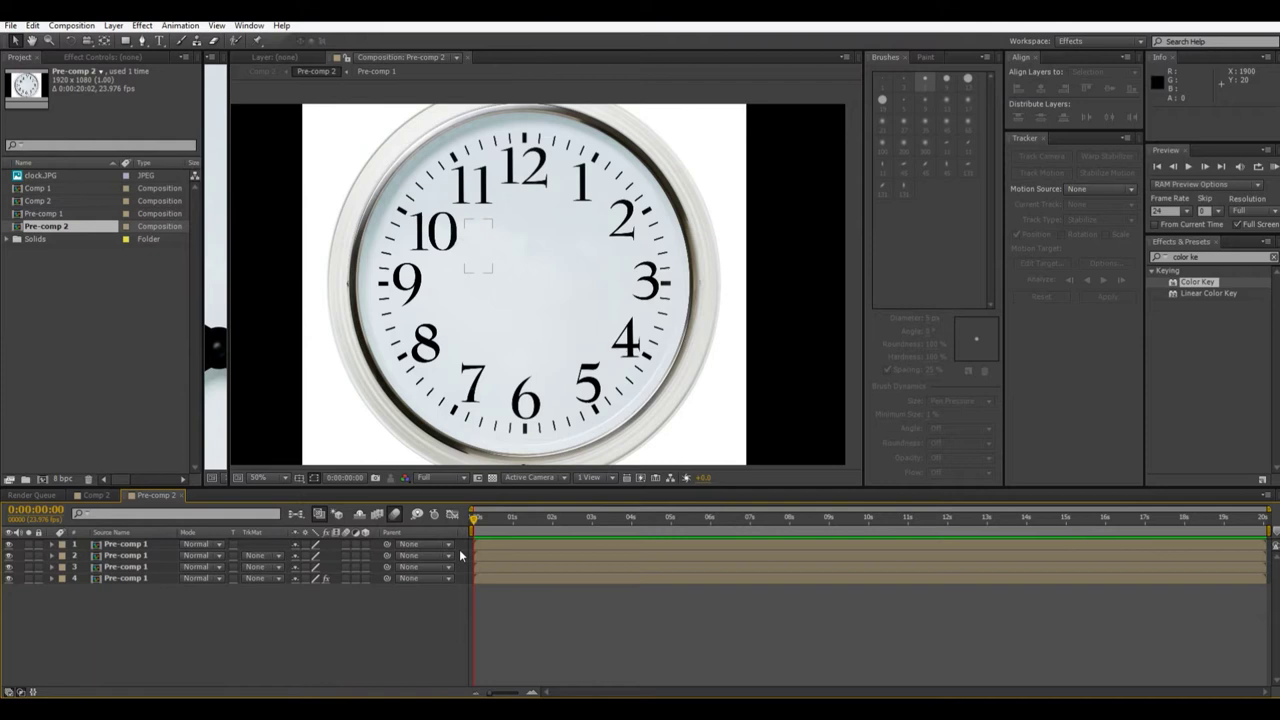
# - Play back the rotating clock hands animation in Comp 2
pyautogui.click(95, 495)
pyautogui.moveTo(476, 518); pyautogui.dragTo(573, 527)
pyautogui.press('space')
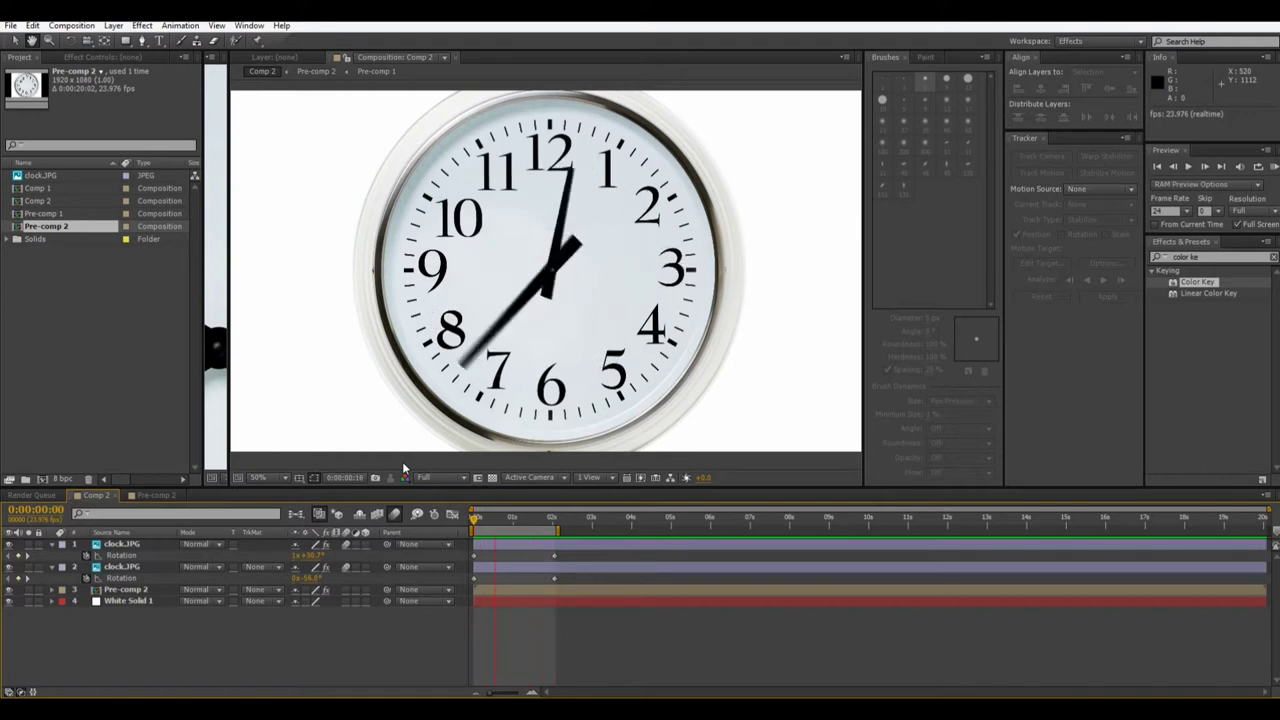
pyautogui.press('space')
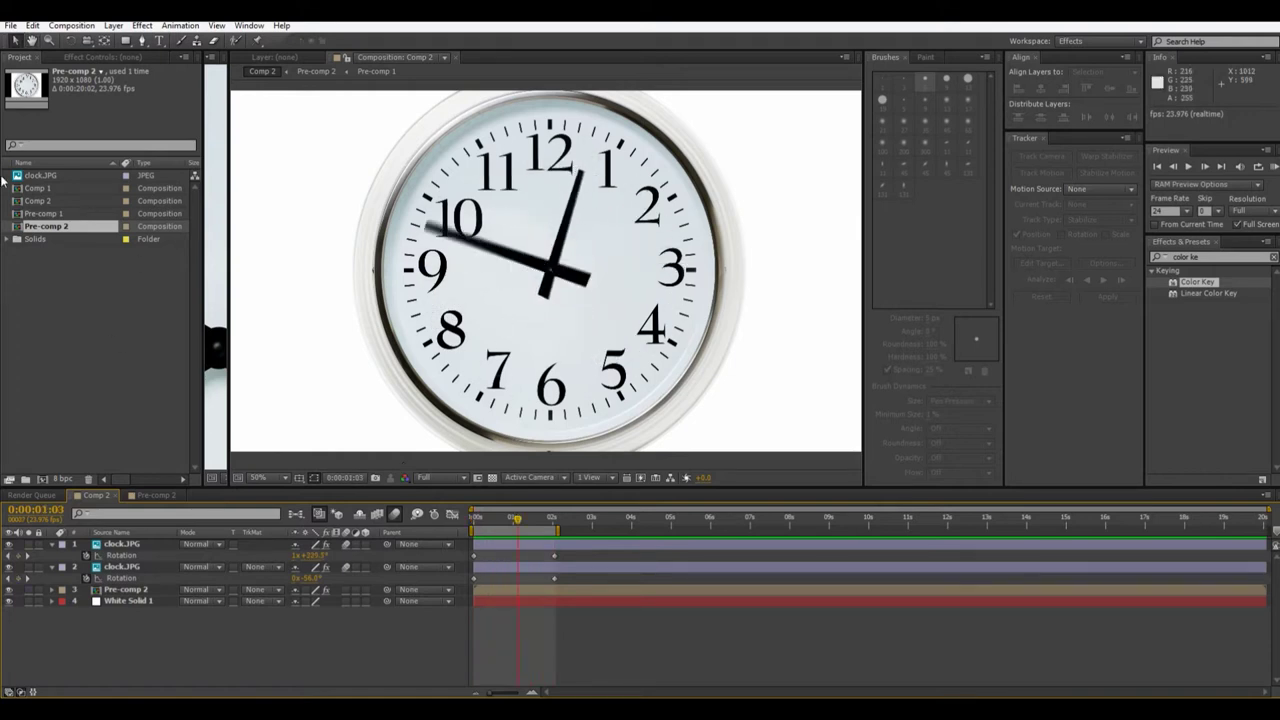
# - Create a new composition from the clock.JPG footage and frame the clock hands in it
pyautogui.moveTo(62, 175); pyautogui.dragTo(45, 478)
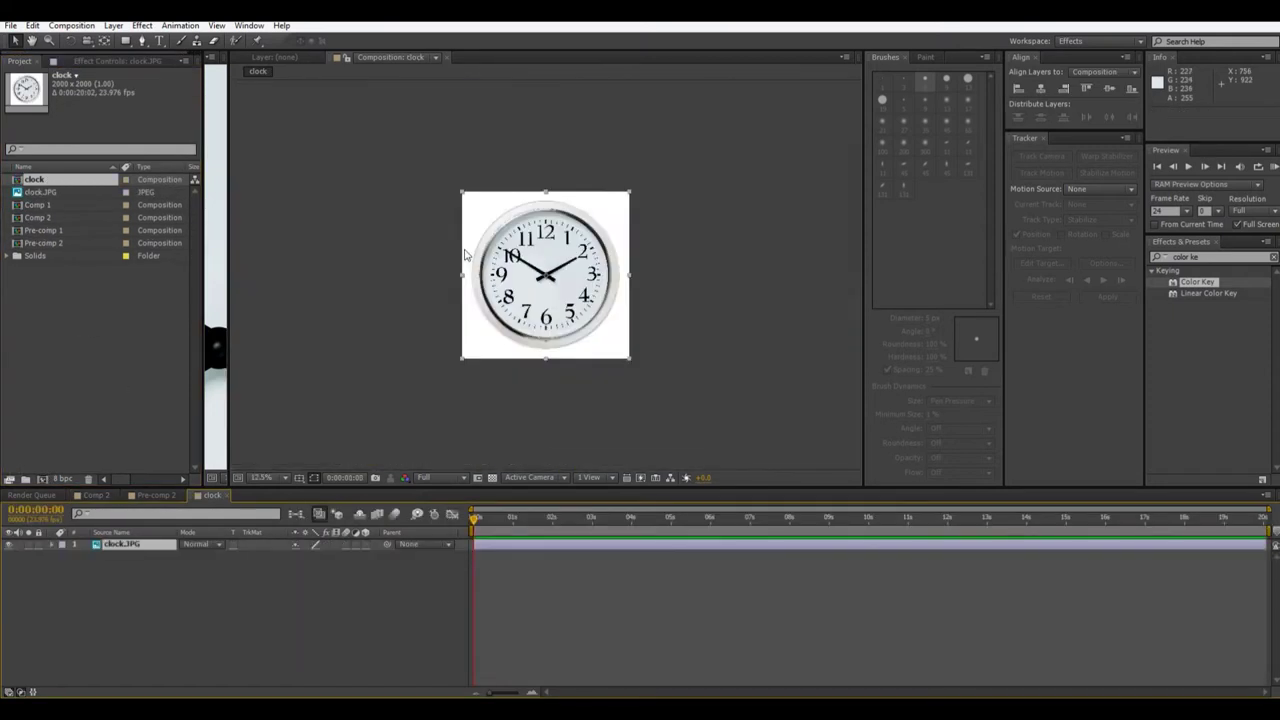
pyautogui.click(358, 266)
pyautogui.scroll(3, 346, 273)
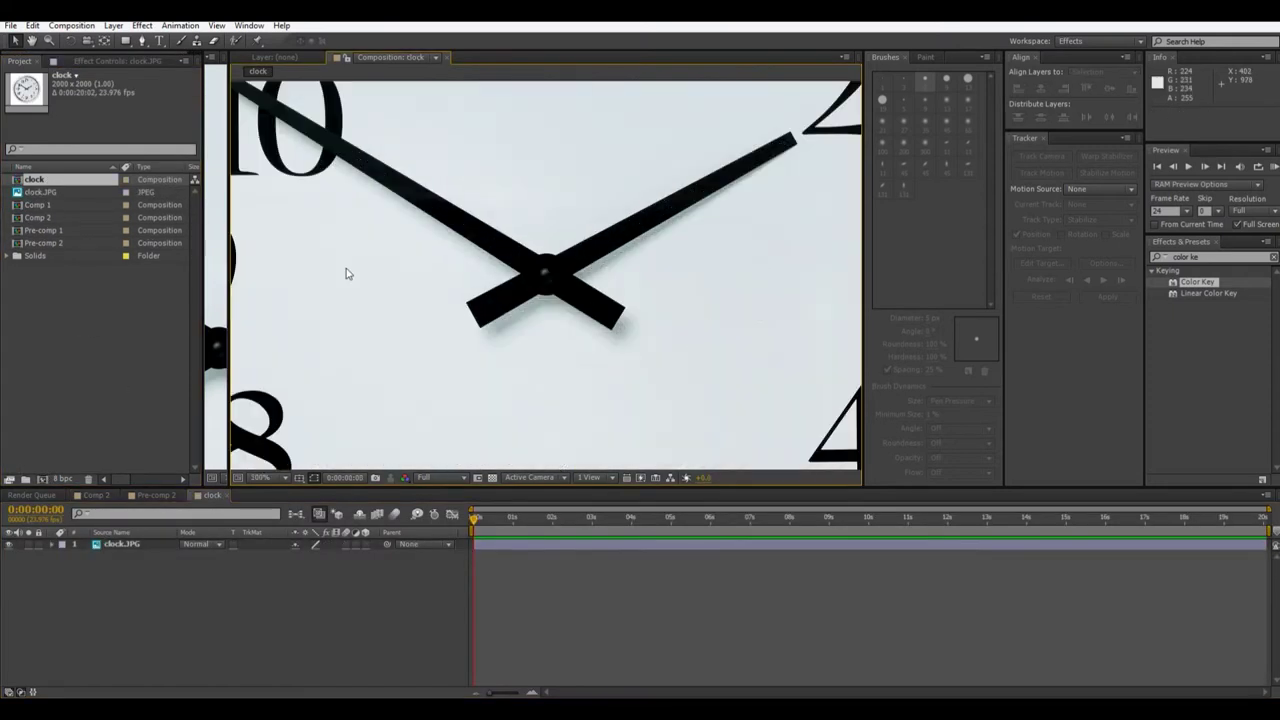
pyautogui.moveTo(401, 299); pyautogui.dragTo(258, 313)
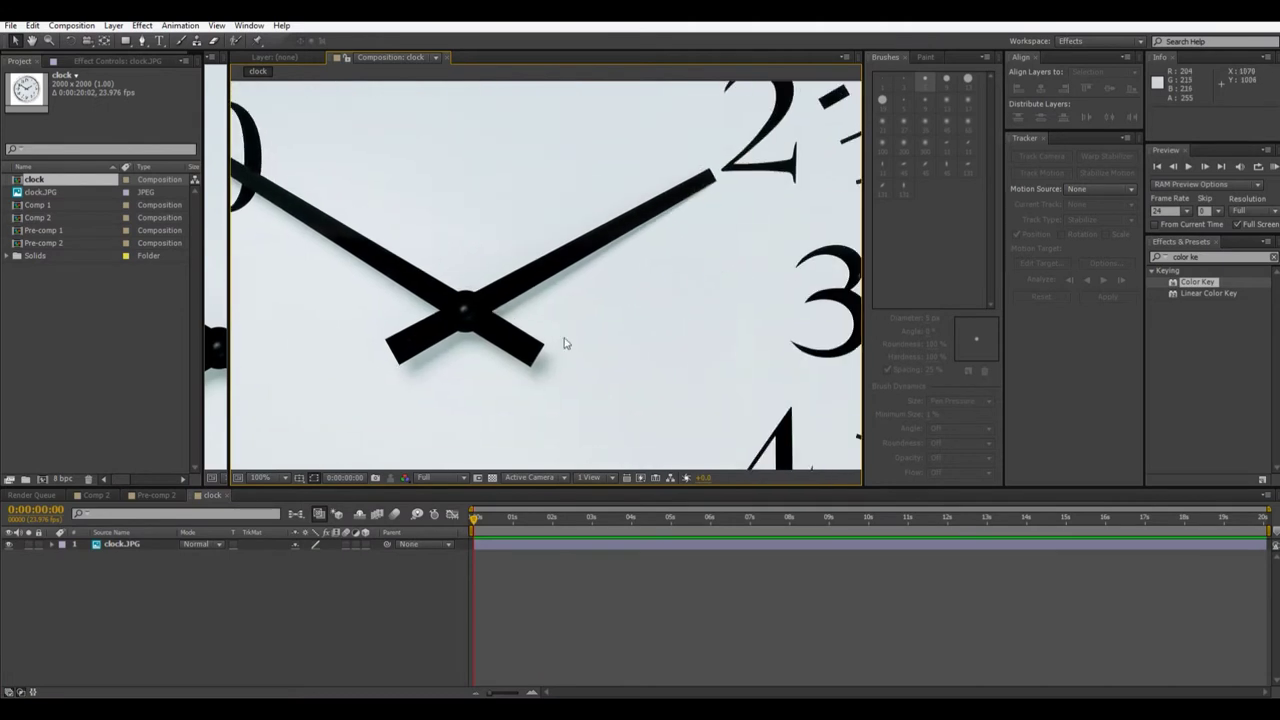
pyautogui.moveTo(597, 363); pyautogui.dragTo(643, 285)
pyautogui.moveTo(500, 321); pyautogui.dragTo(495, 454)
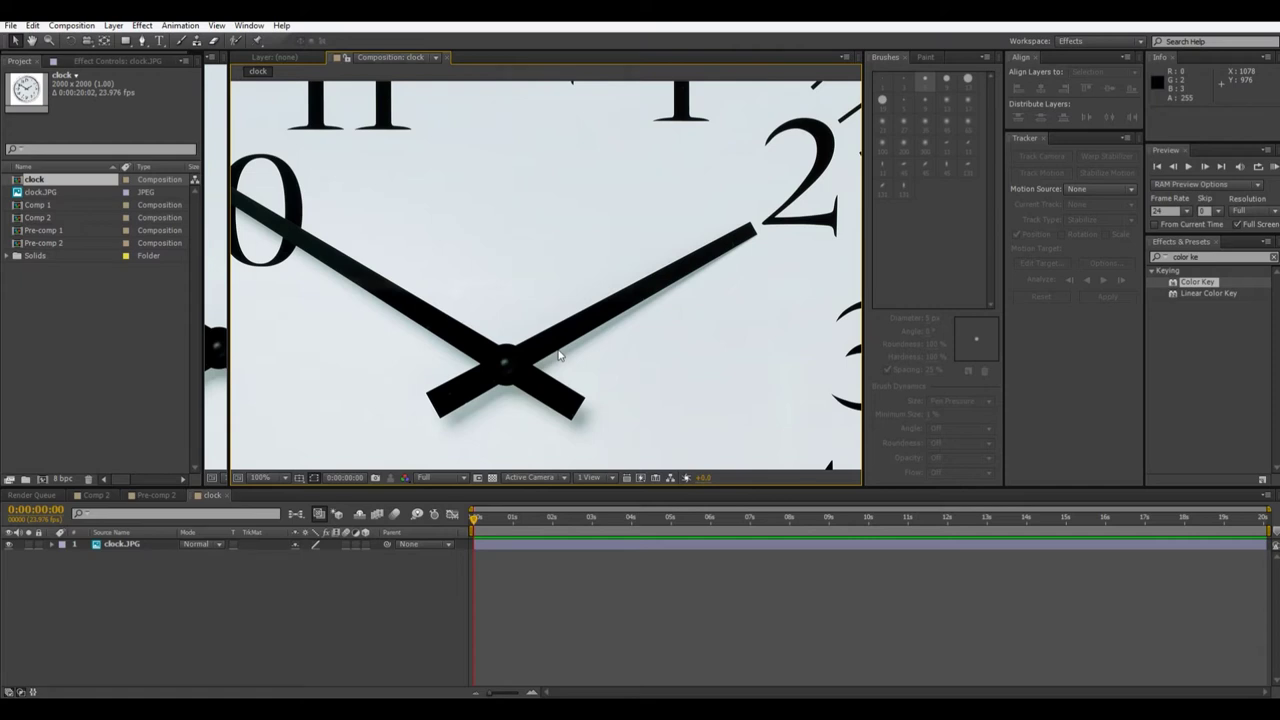
pyautogui.press(',')
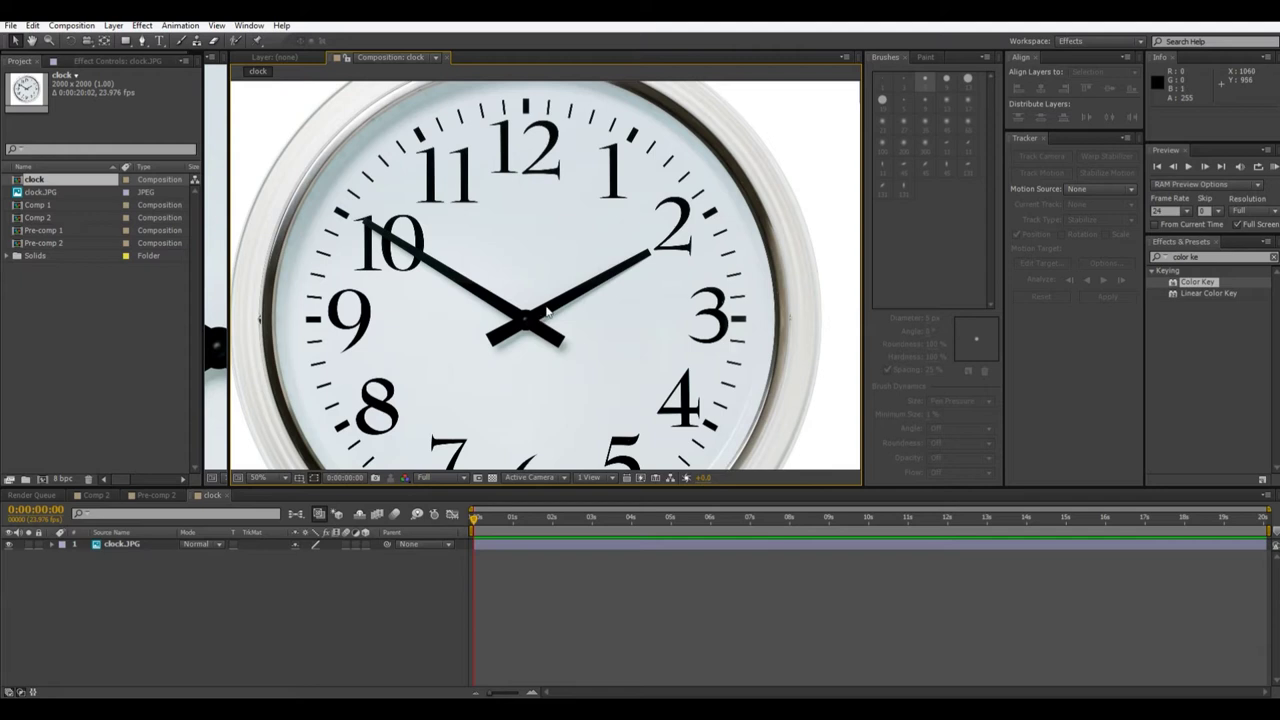
# - Examine the two clock hands, their shadows, their centre and the overlap with the numeral 10
pyautogui.click(109, 546)
pyautogui.press('.')
pyautogui.press('.')
pyautogui.moveTo(391, 349); pyautogui.dragTo(773, 186)
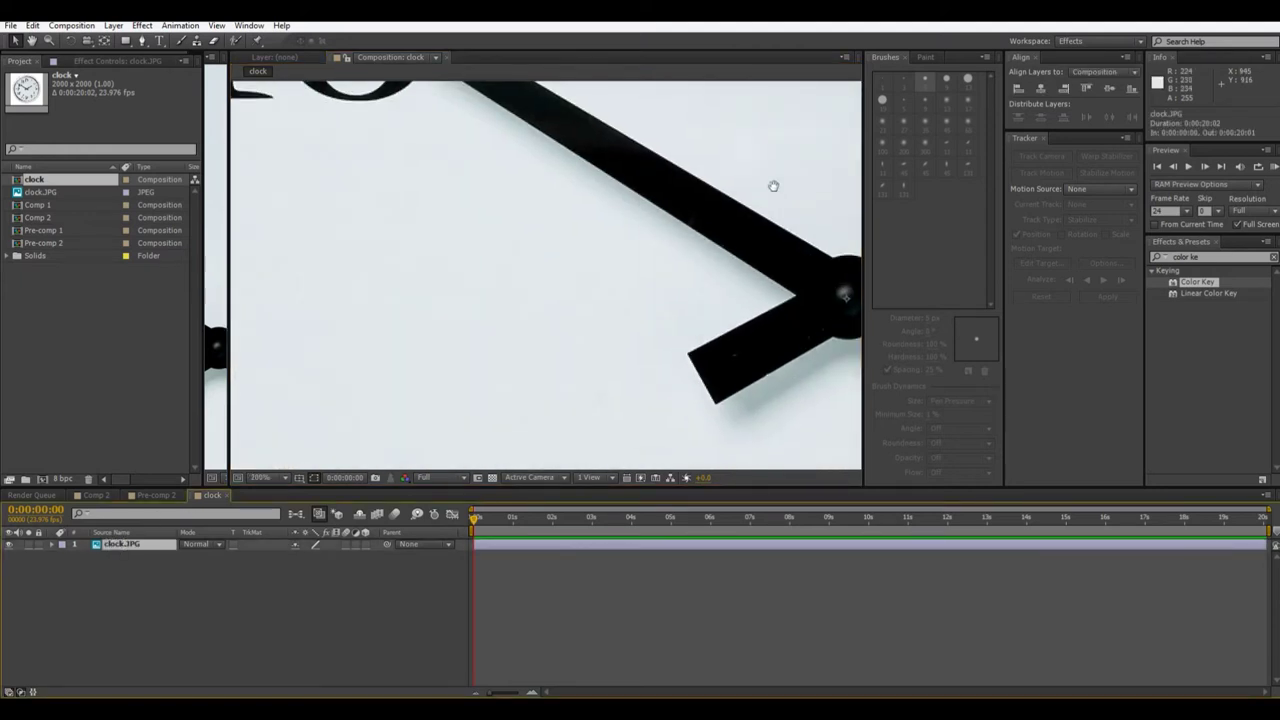
pyautogui.scroll(-1, 663, 272)
pyautogui.moveTo(634, 325); pyautogui.dragTo(766, 523)
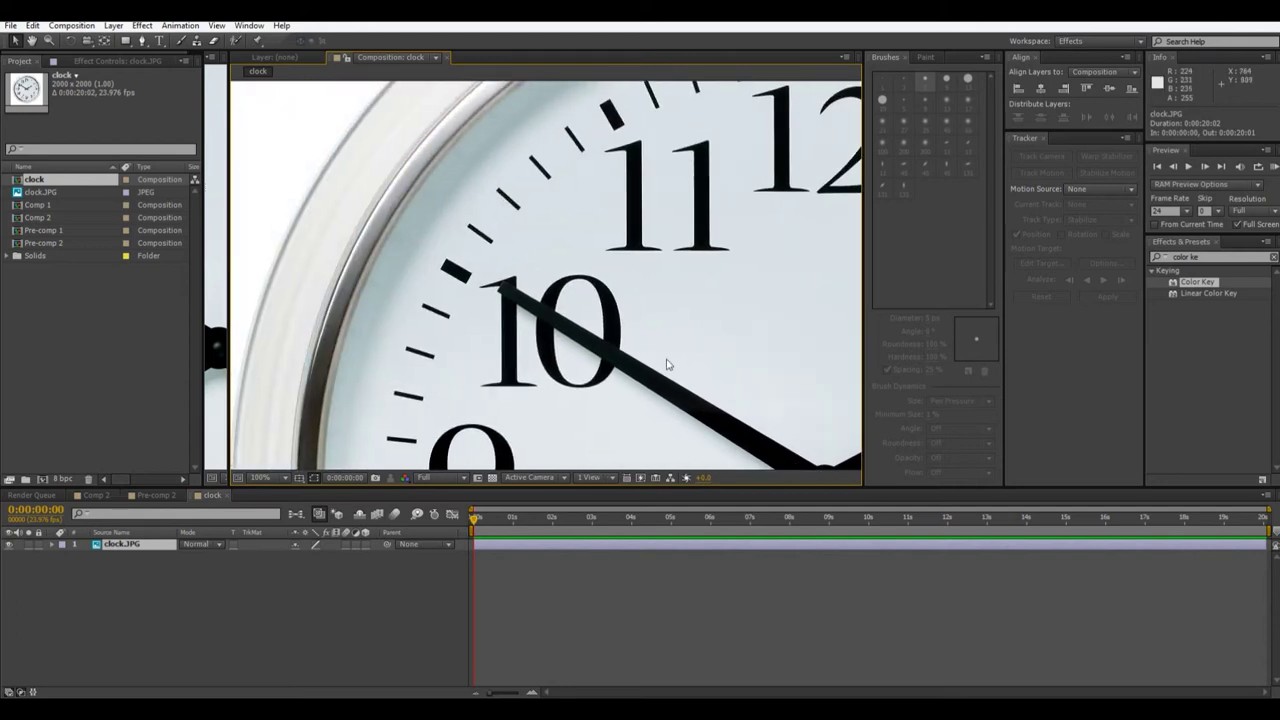
pyautogui.moveTo(670, 365); pyautogui.dragTo(611, 286)
pyautogui.moveTo(607, 423); pyautogui.dragTo(349, 255)
pyautogui.scroll(-1, 529, 364)
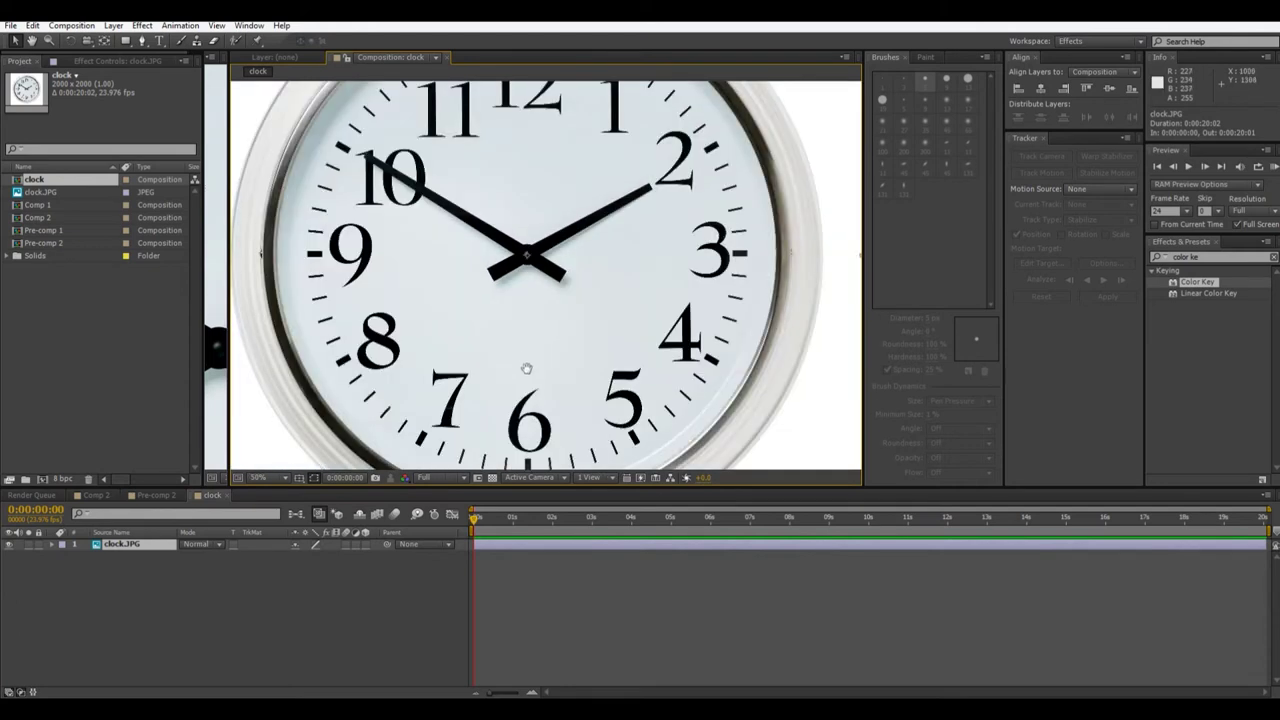
pyautogui.moveTo(526, 369); pyautogui.dragTo(529, 452)
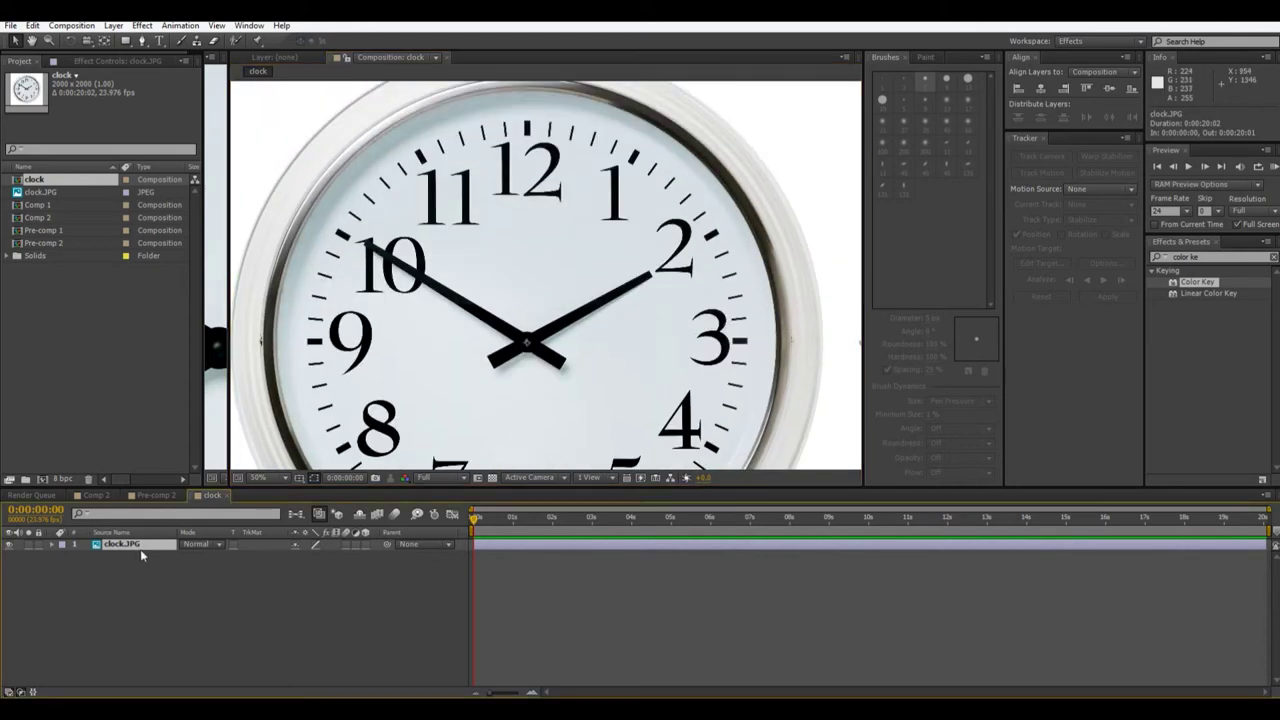
pyautogui.click(236, 605)
pyautogui.scroll(4, 589, 360)
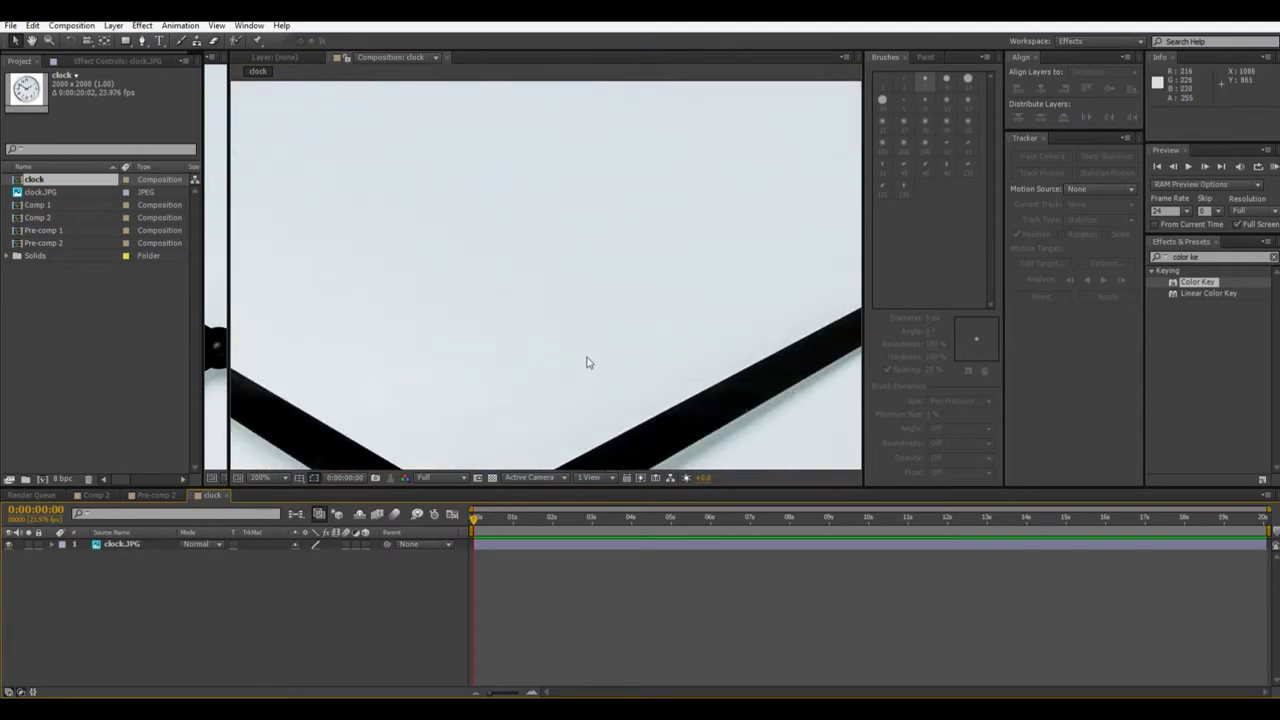
pyautogui.scroll(-2, 589, 360)
pyautogui.moveTo(586, 356); pyautogui.dragTo(652, 274)
pyautogui.scroll(-2, 660, 290)
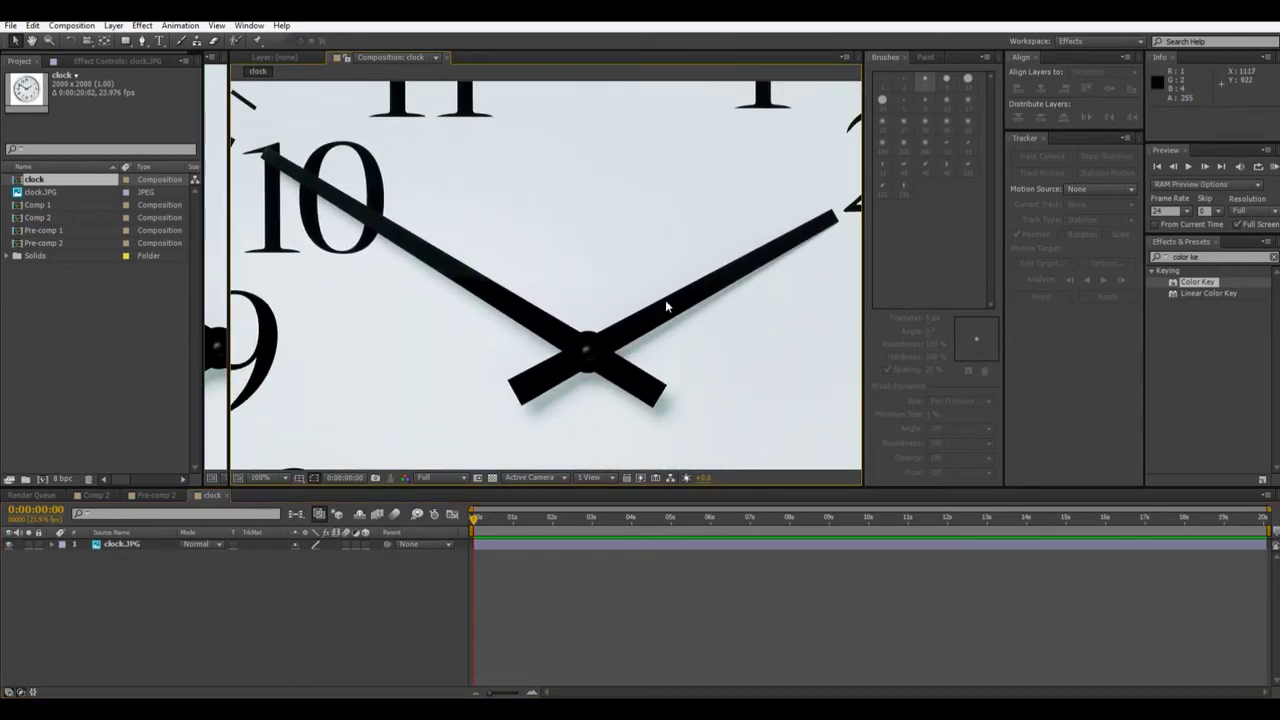
# - Duplicate the clock.JPG layer and draw a closed five-point Pen mask around the blank clock face below the hands on the upper copy
pyautogui.click(127, 548)
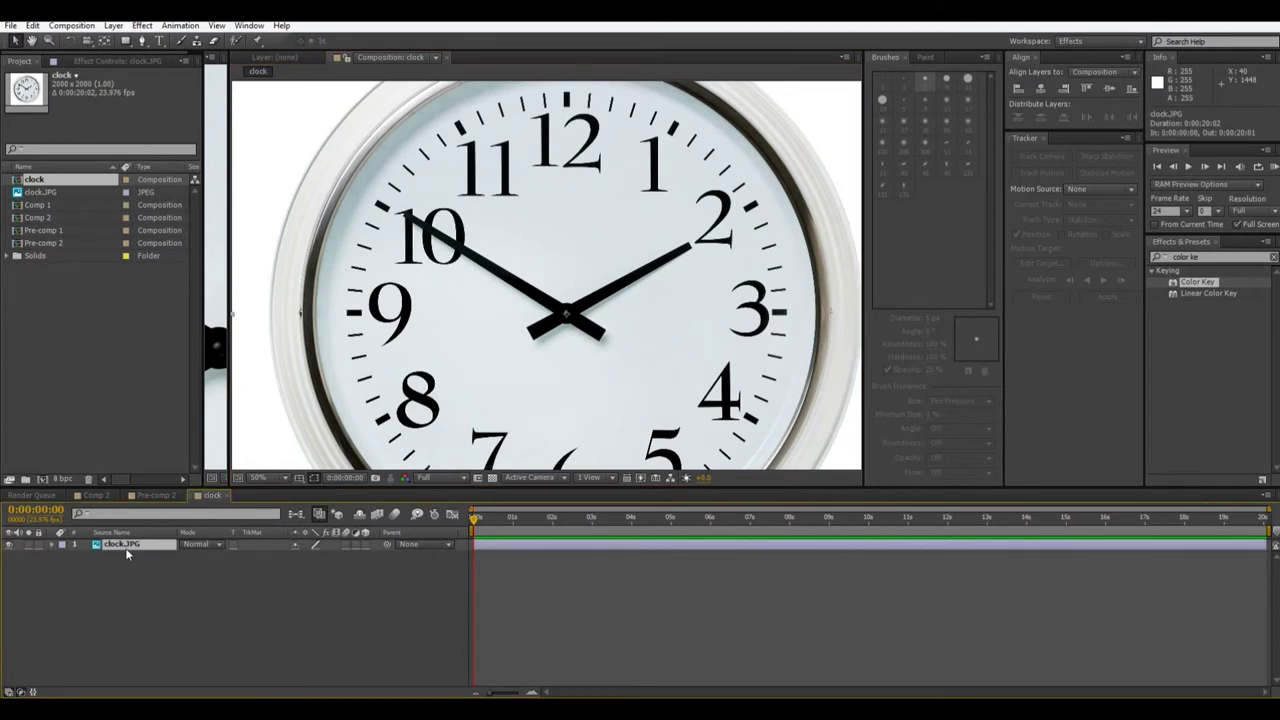
pyautogui.hotkey('ctrl', 'd')
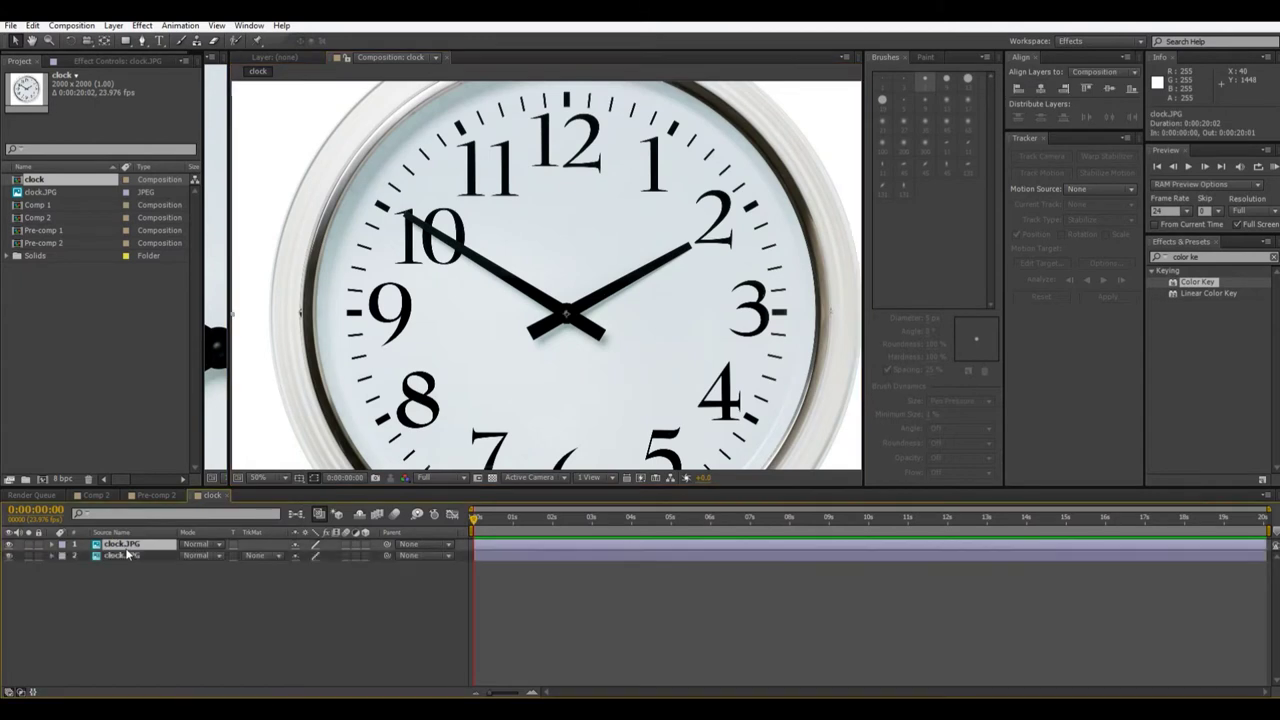
pyautogui.click(142, 40)
pyautogui.click(472, 362)
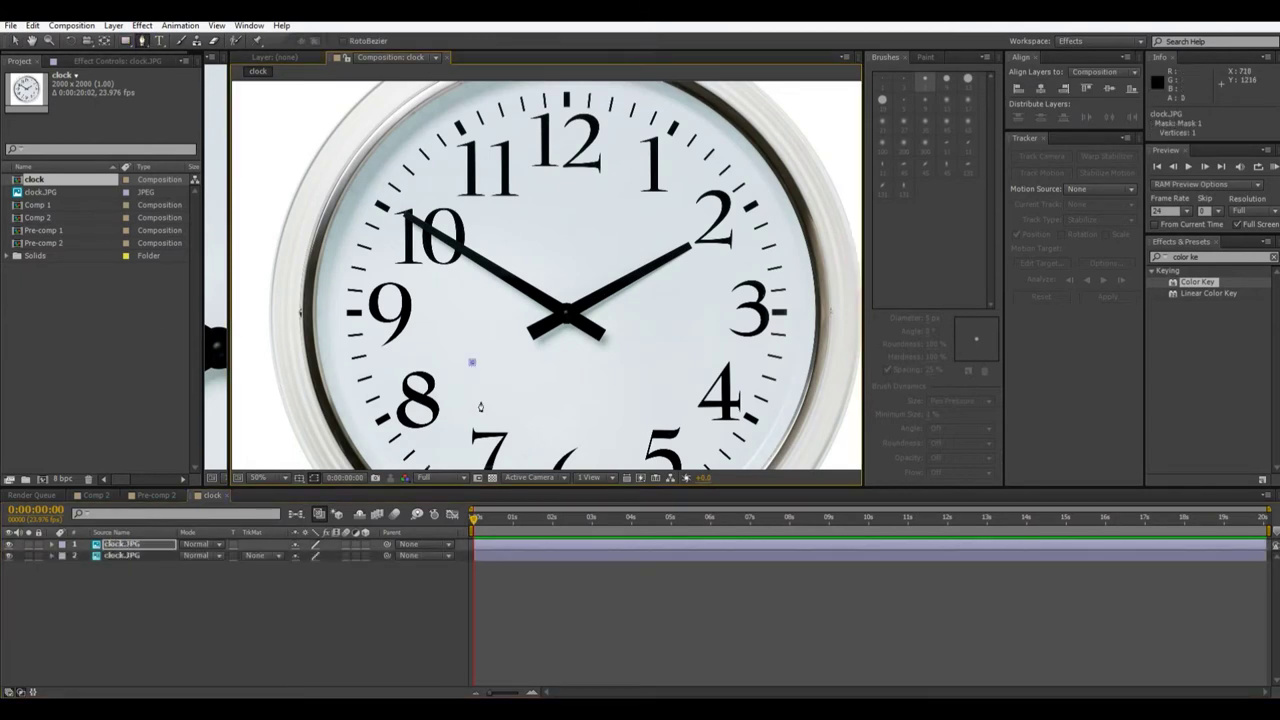
pyautogui.click(641, 407)
pyautogui.click(672, 361)
pyautogui.click(581, 353)
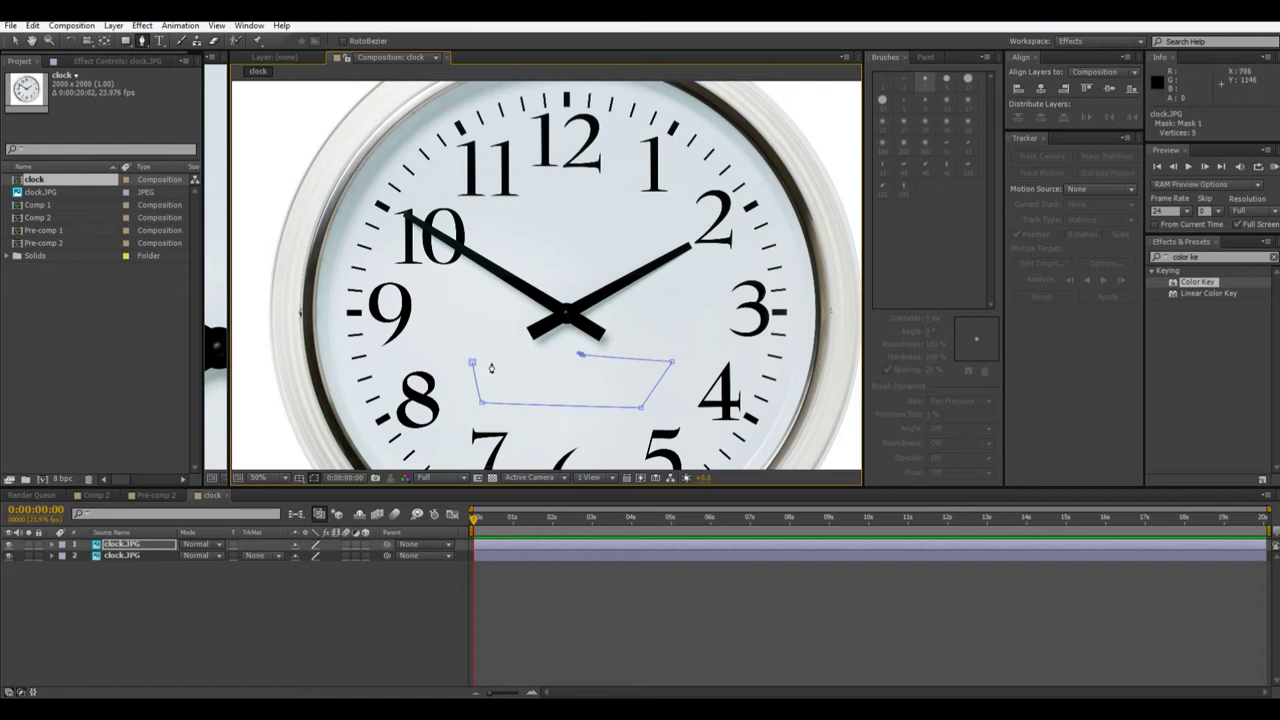
pyautogui.click(471, 363)
pyautogui.press('v')
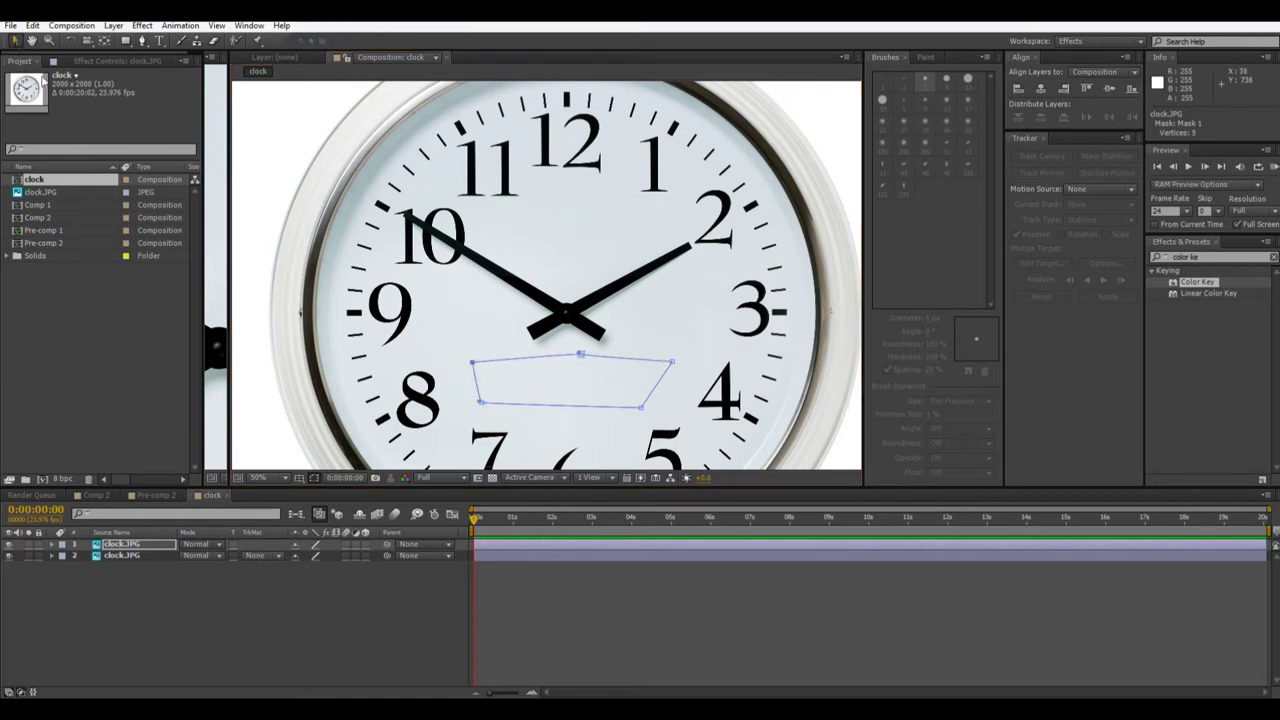
# - Move the masked face patch up so that it covers the lower tails of the clock hands
pyautogui.moveTo(572, 390); pyautogui.dragTo(574, 349)
pyautogui.scroll(-1, 572, 349)
pyautogui.click(790, 306)
pyautogui.scroll(2, 810, 349)
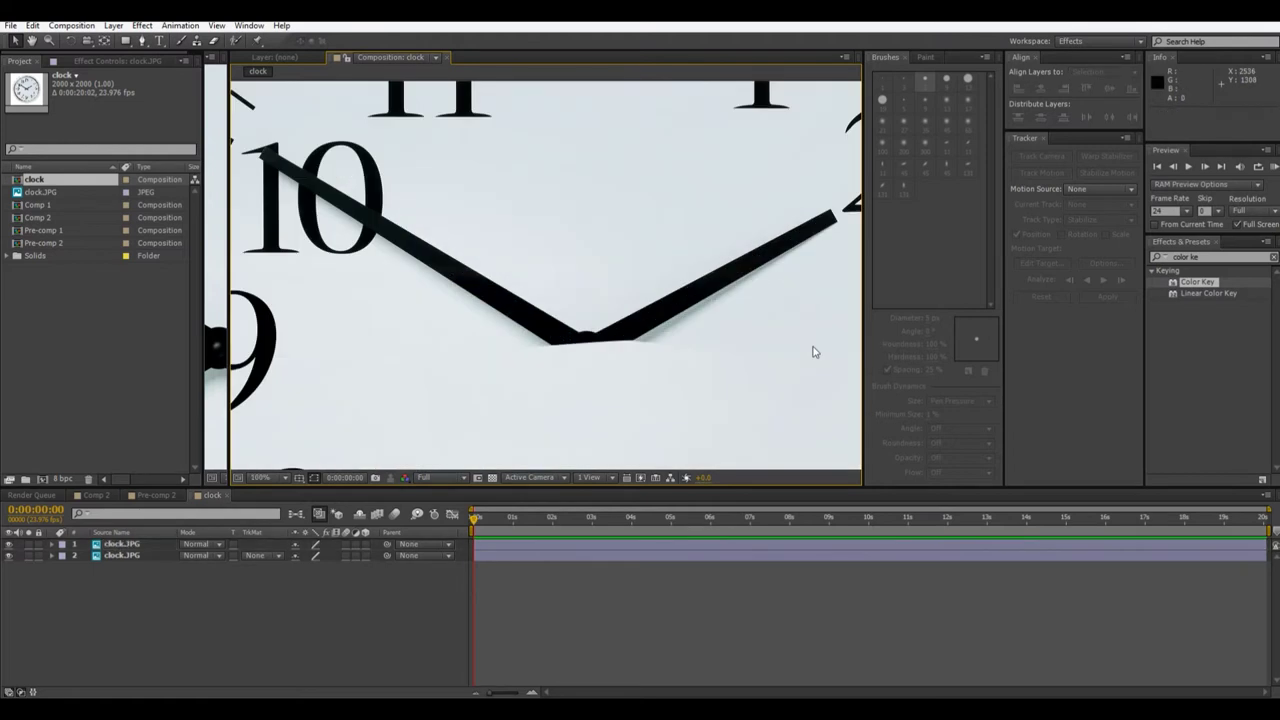
pyautogui.press(',')
pyautogui.press(',')
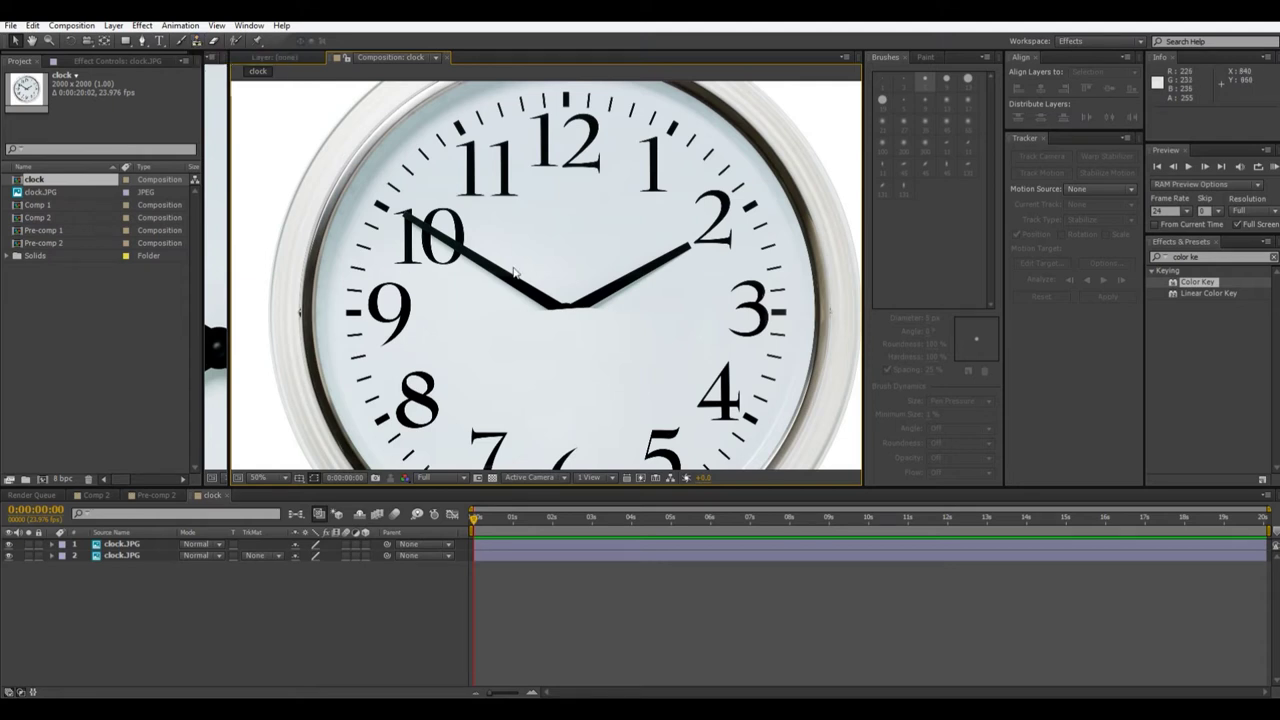
# - Compare the partly patched clock with the clean face in Pre-comp 2 and the animation in Comp 2
pyautogui.click(152, 494)
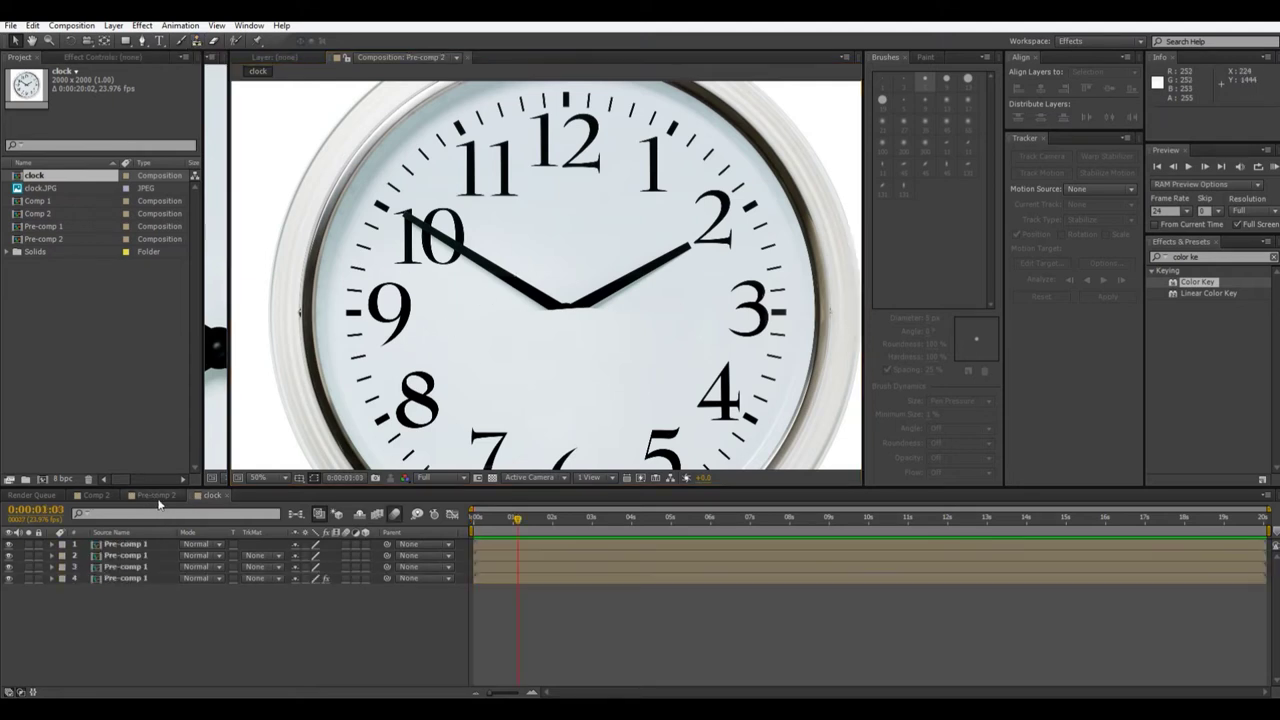
pyautogui.scroll(1, 547, 372)
pyautogui.moveTo(547, 370); pyautogui.dragTo(552, 482)
pyautogui.scroll(3, 514, 343)
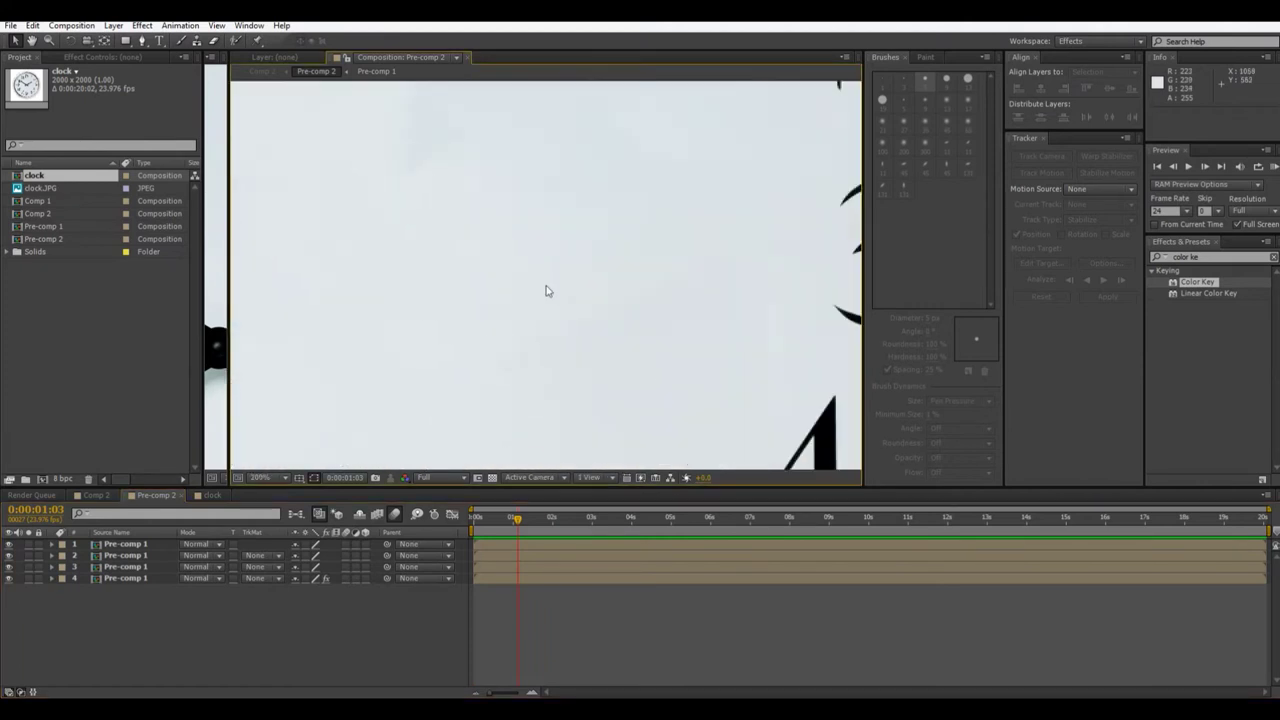
pyautogui.scroll(-4, 457, 385)
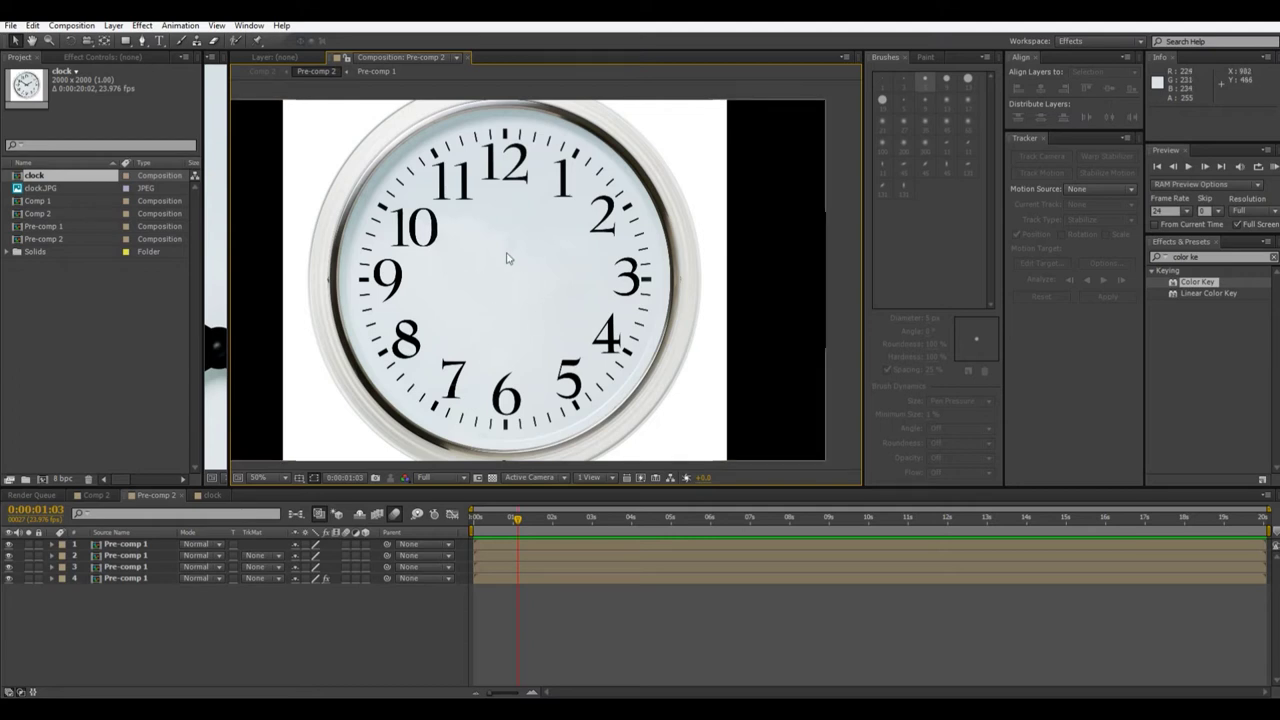
pyautogui.click(203, 494)
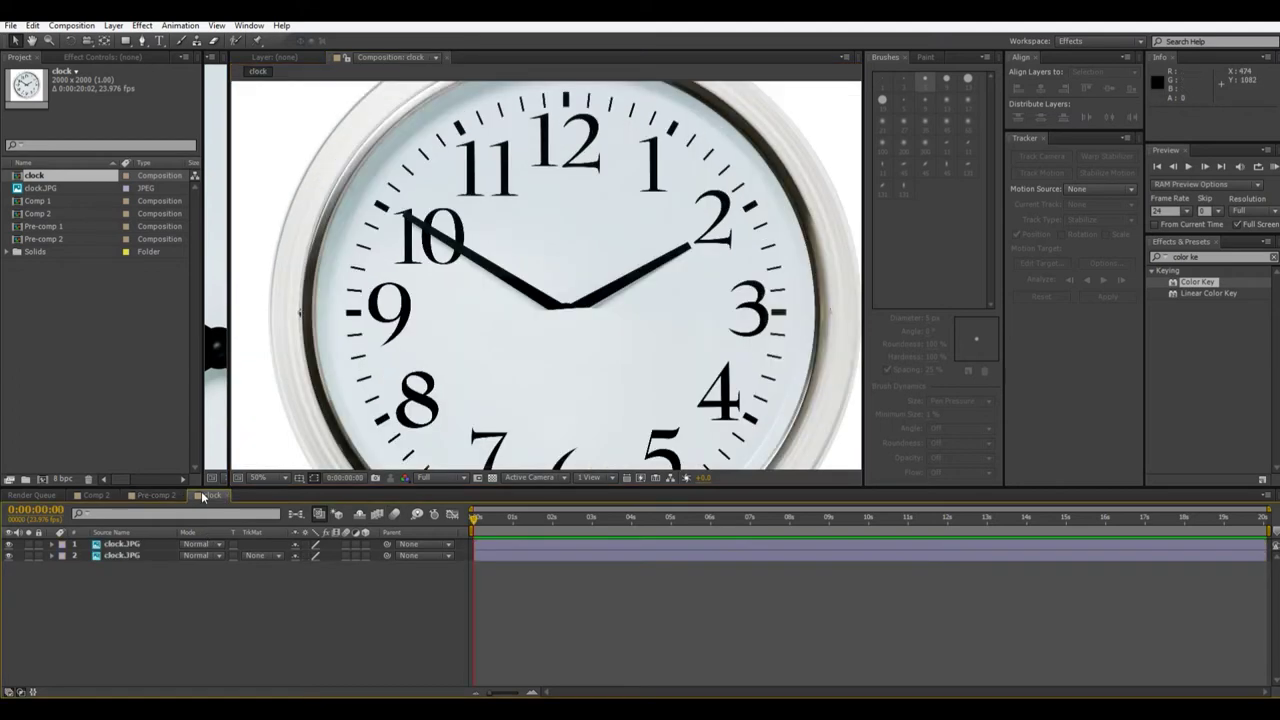
pyautogui.click(98, 495)
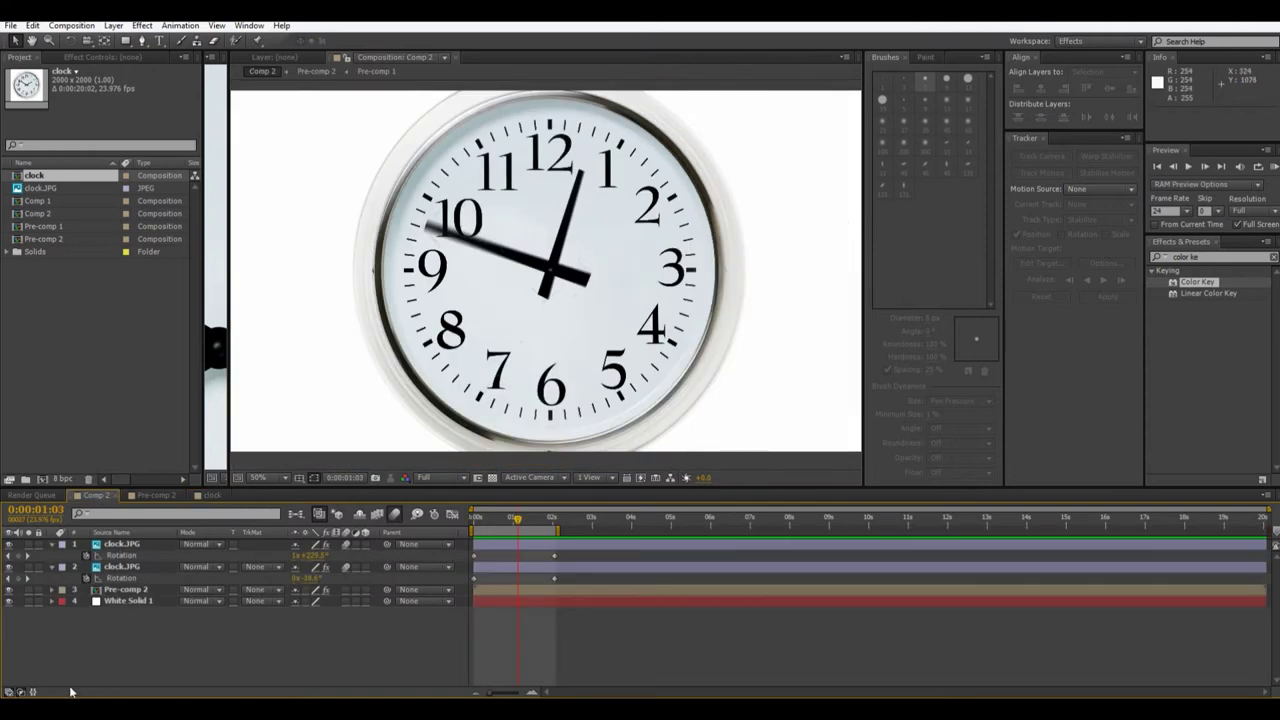
pyautogui.click(212, 495)
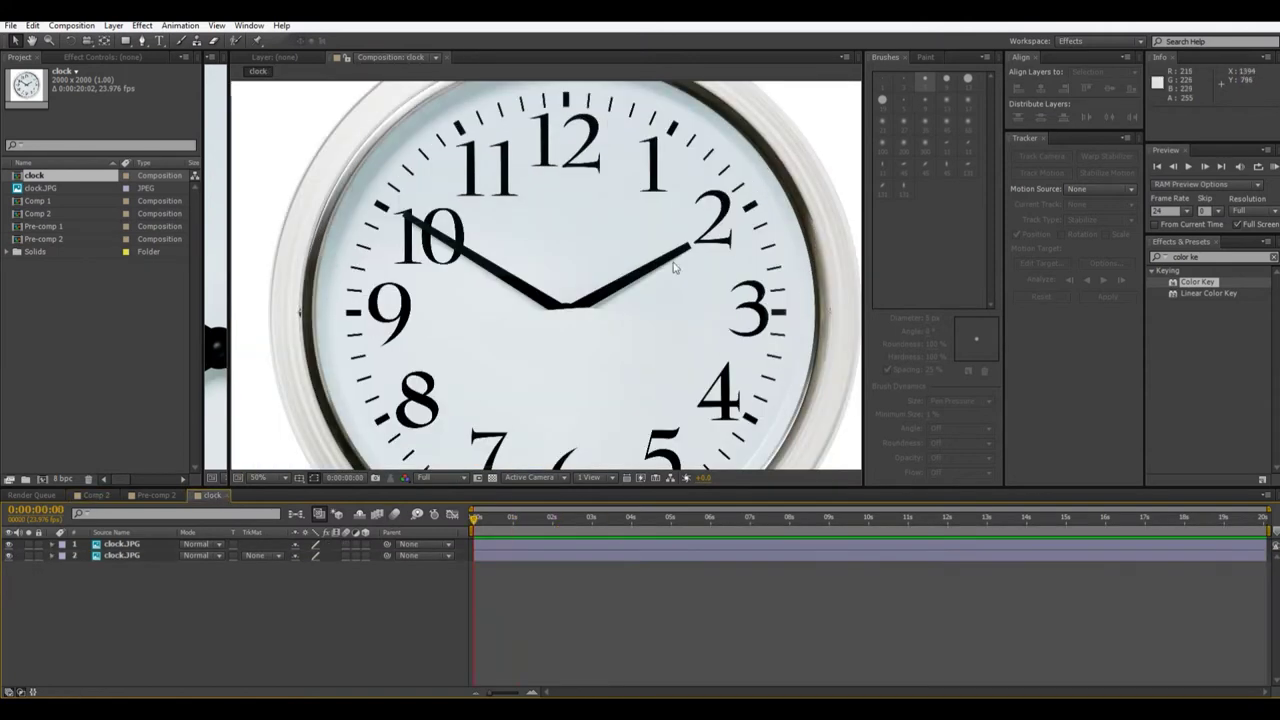
# - Move the masked patch further up over the centre where the two hands cross
pyautogui.click(574, 325)
pyautogui.moveTo(582, 347); pyautogui.dragTo(584, 318)
pyautogui.scroll(5, 512, 285)
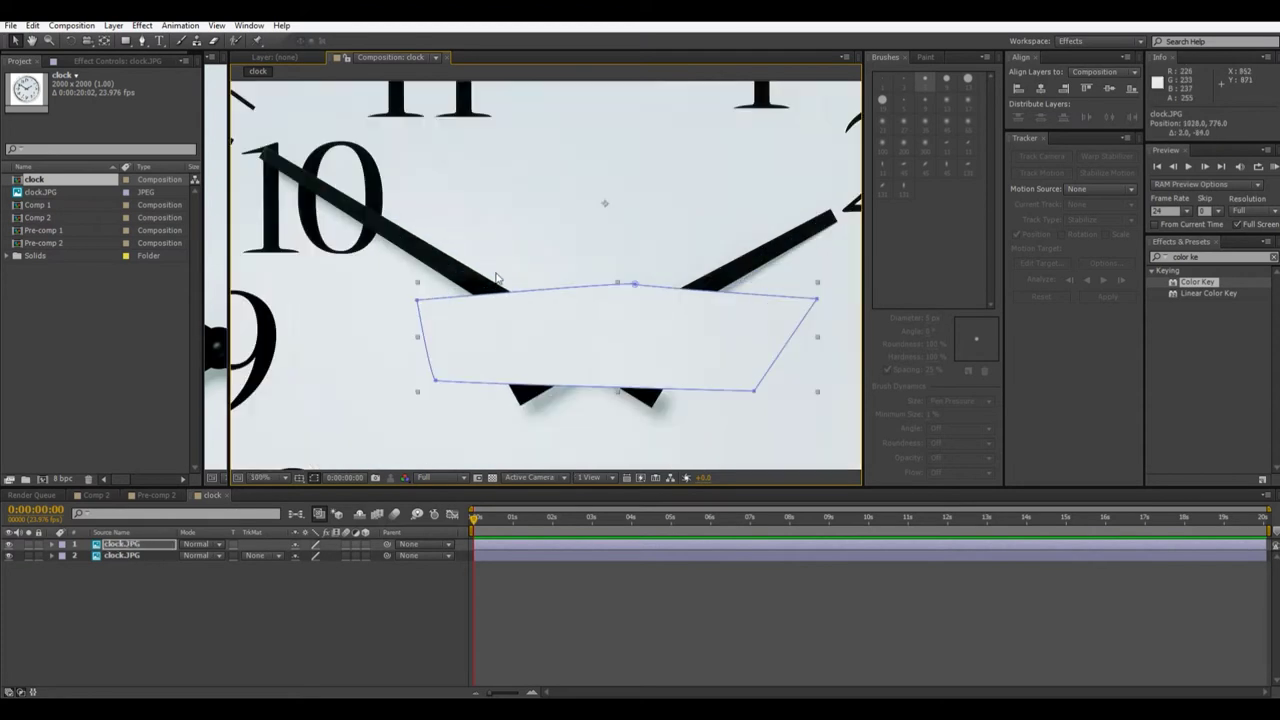
# - Use the Clone Stamp on the lower clock.JPG layer to paint sampled clock face over the minute hand and its shadow inside the numeral 10
pyautogui.click(196, 41)
pyautogui.doubleClick(135, 554)
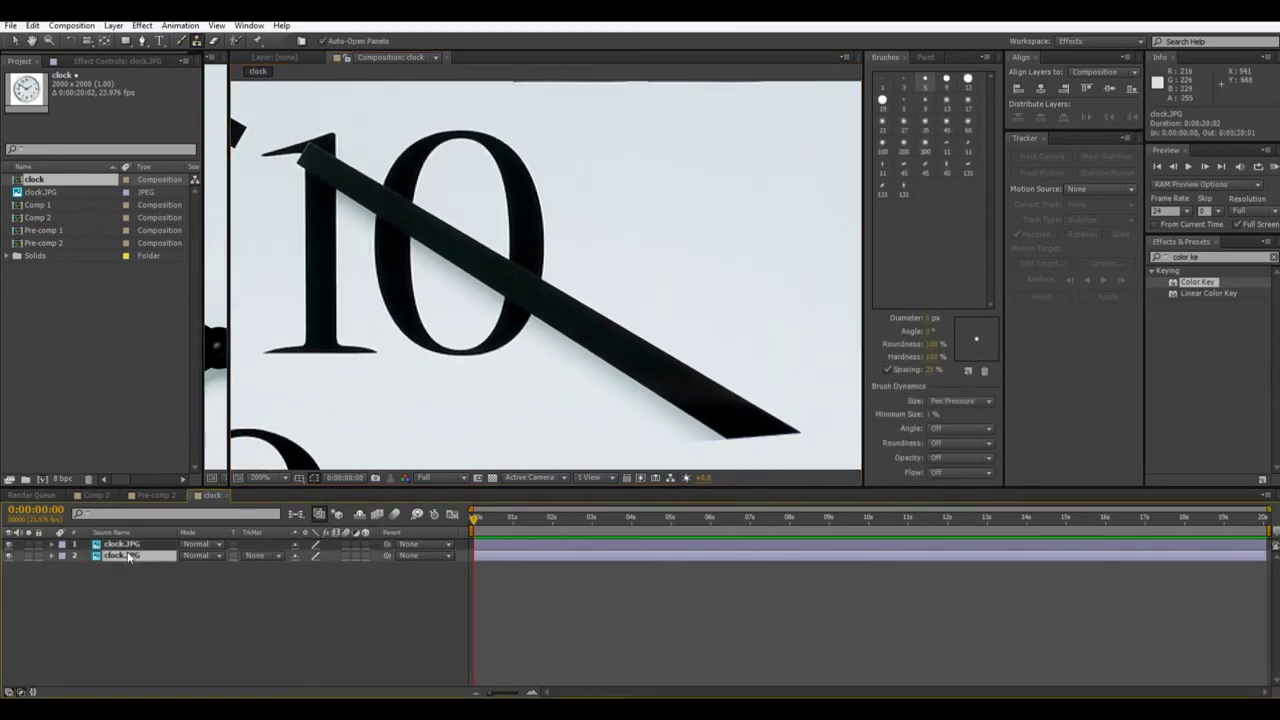
pyautogui.scroll(-2, 620, 142)
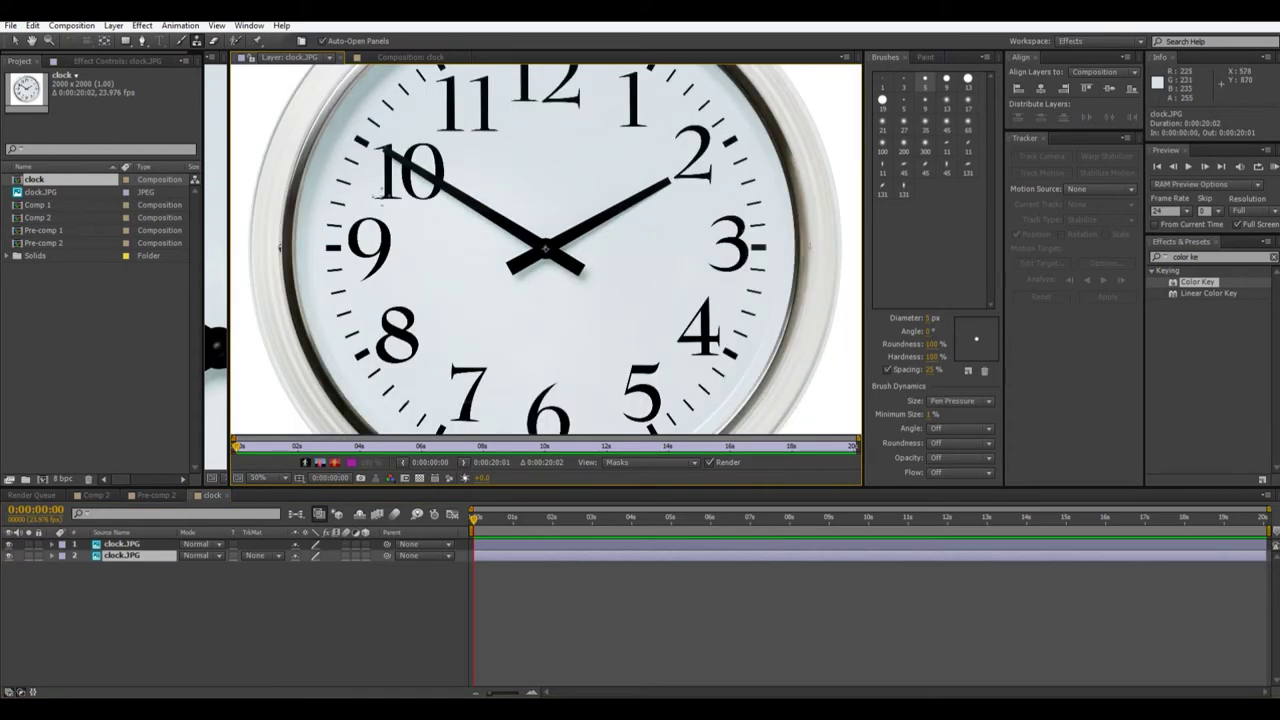
pyautogui.scroll(2, 426, 206)
pyautogui.moveTo(412, 214); pyautogui.dragTo(737, 374)
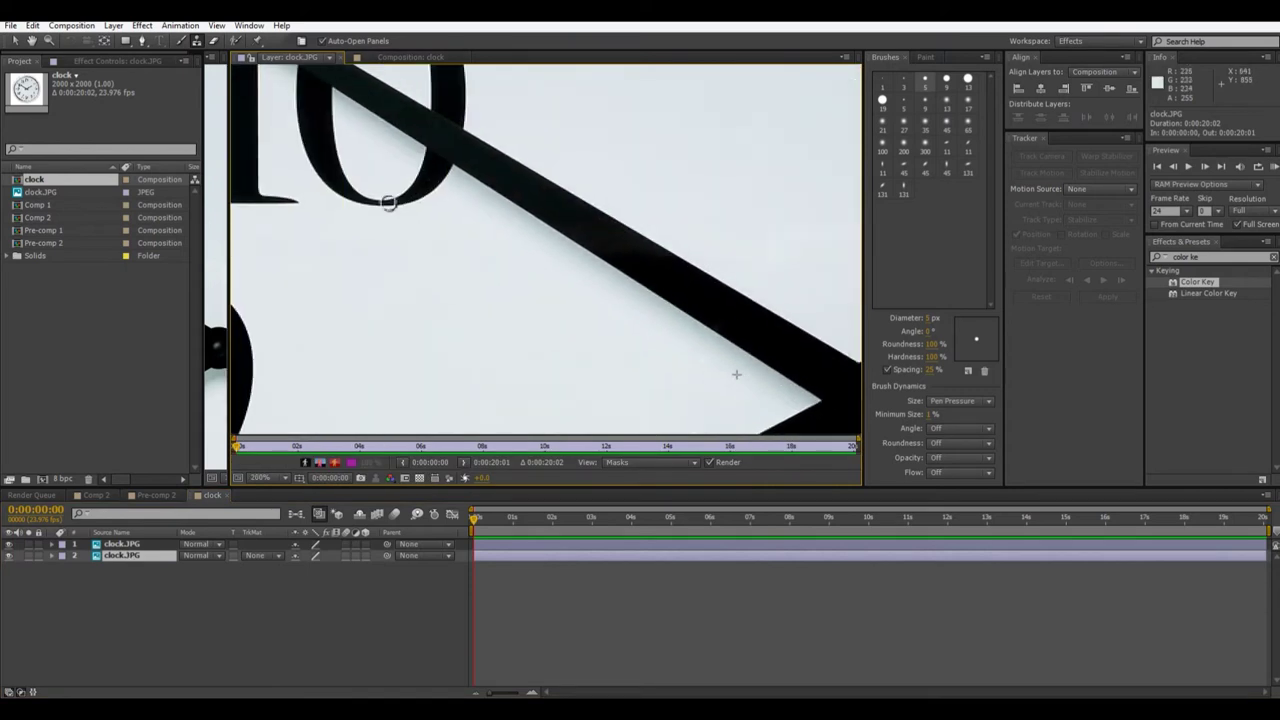
pyautogui.moveTo(419, 176)
pyautogui.mouseDown()
pyautogui.moveTo(515, 349)
pyautogui.moveTo(495, 300)
pyautogui.moveTo(472, 298)
pyautogui.moveTo(485, 312)
pyautogui.mouseUp()
pyautogui.keyDown('alt'); pyautogui.click(463, 342); pyautogui.keyUp('alt')
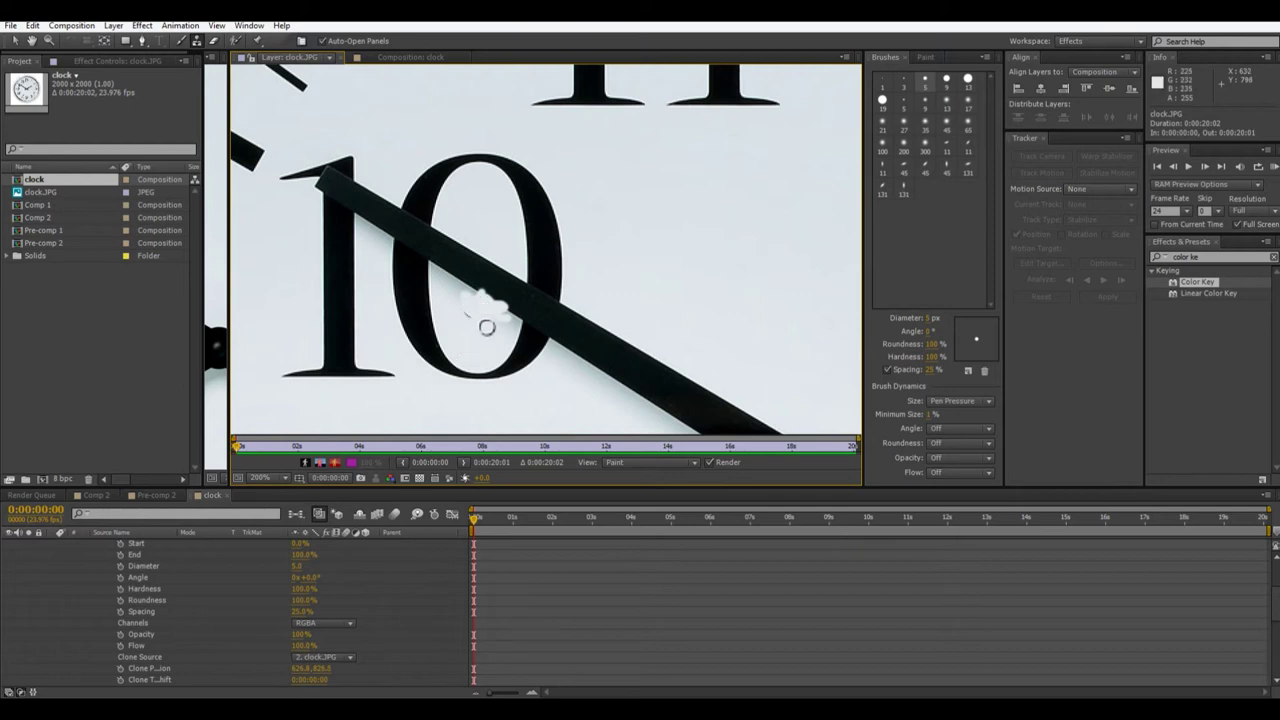
pyautogui.moveTo(467, 255)
pyautogui.mouseDown()
pyautogui.moveTo(488, 262)
pyautogui.moveTo(417, 217)
pyautogui.moveTo(419, 235)
pyautogui.mouseUp()
pyautogui.keyDown('alt'); pyautogui.click(422, 203); pyautogui.keyUp('alt')
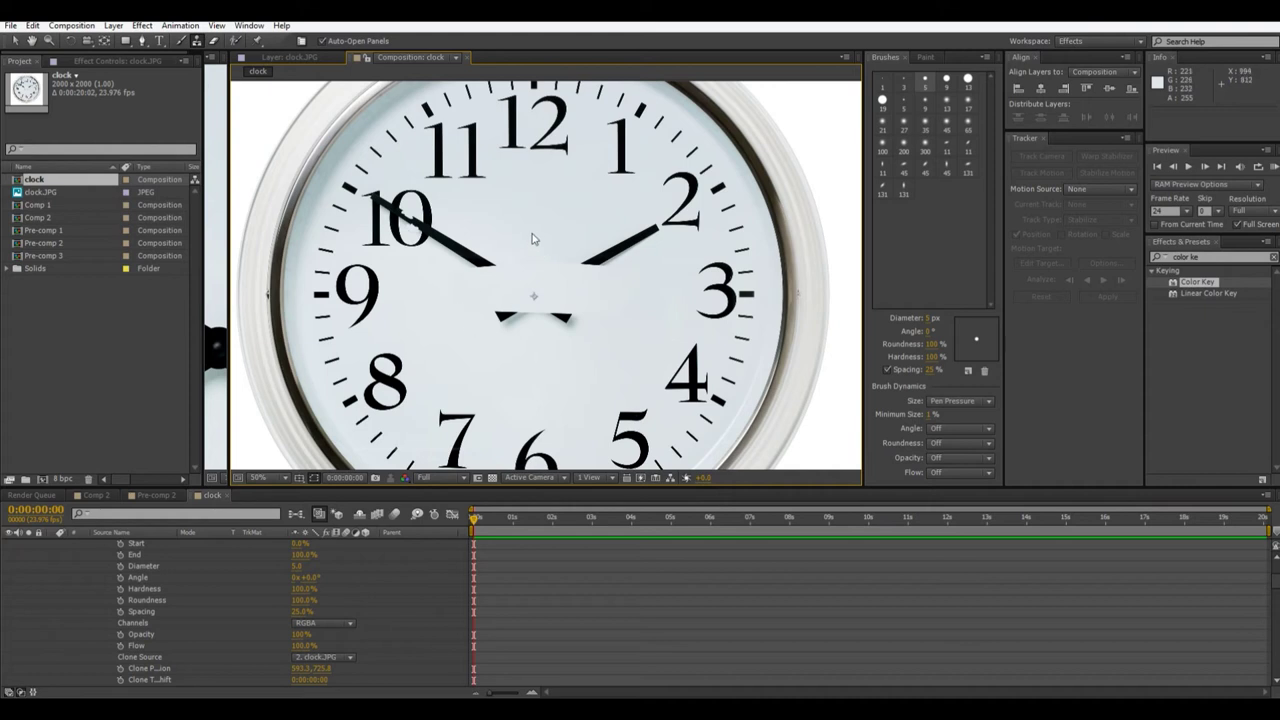
# - Pre-compose the four Pre-comp 1 layers in Pre-comp 2 into one layer and inspect the handless clock face
pyautogui.click(170, 494)
pyautogui.moveTo(492, 305); pyautogui.dragTo(543, 281)
pyautogui.scroll(2, 516, 313)
pyautogui.scroll(-2, 549, 283)
pyautogui.scroll(2, 525, 325)
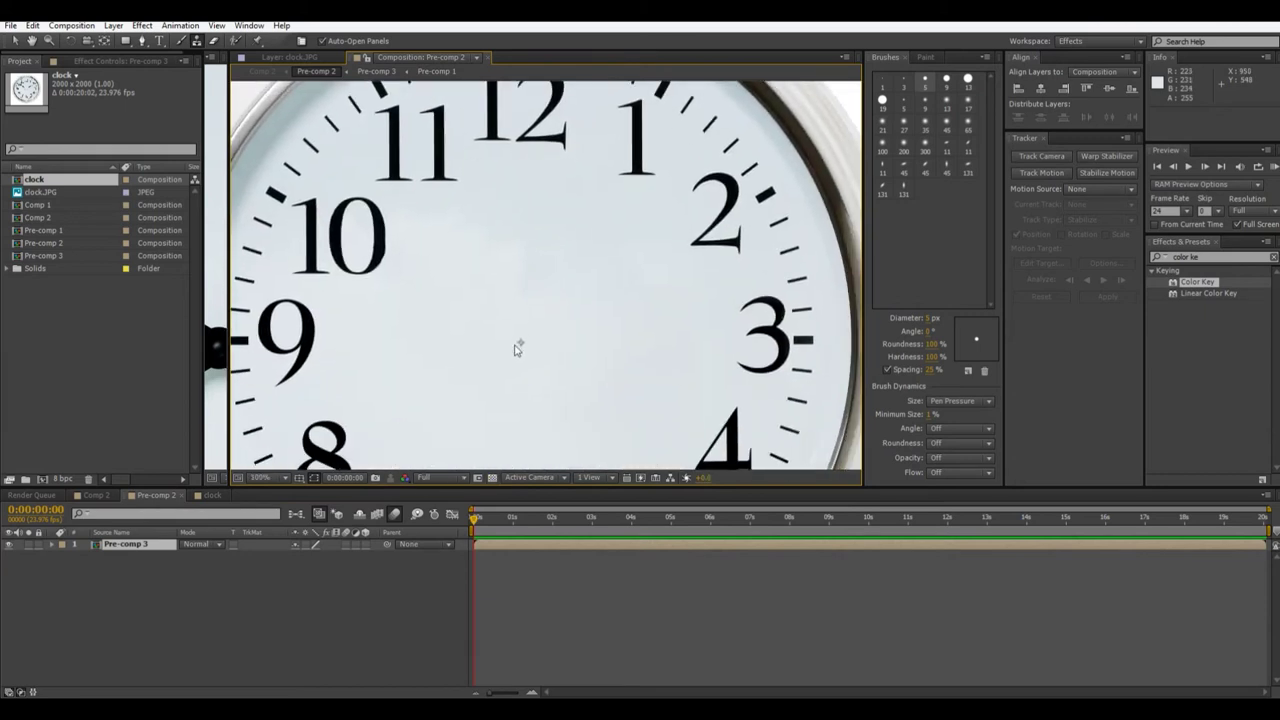
pyautogui.moveTo(520, 348)
pyautogui.mouseDown()
pyautogui.moveTo(511, 337)
pyautogui.moveTo(507, 370)
pyautogui.mouseUp()
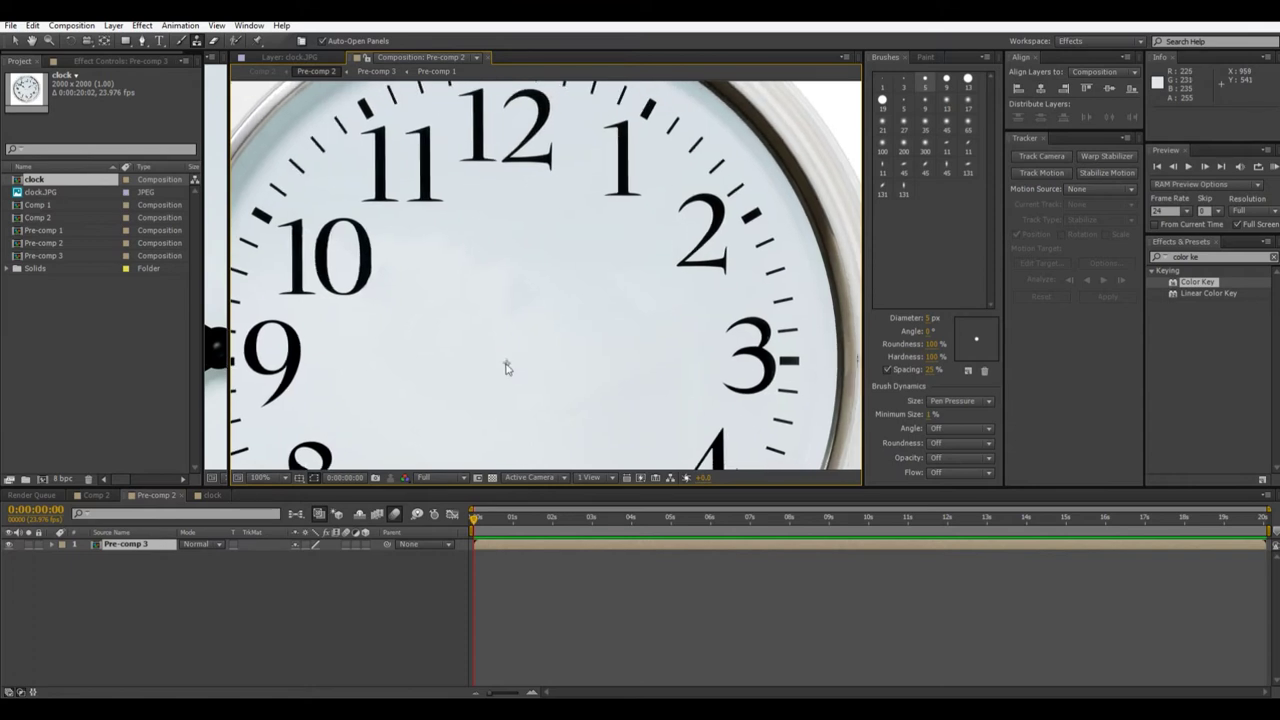
pyautogui.moveTo(506, 364); pyautogui.dragTo(549, 308)
pyautogui.scroll(-1, 551, 340)
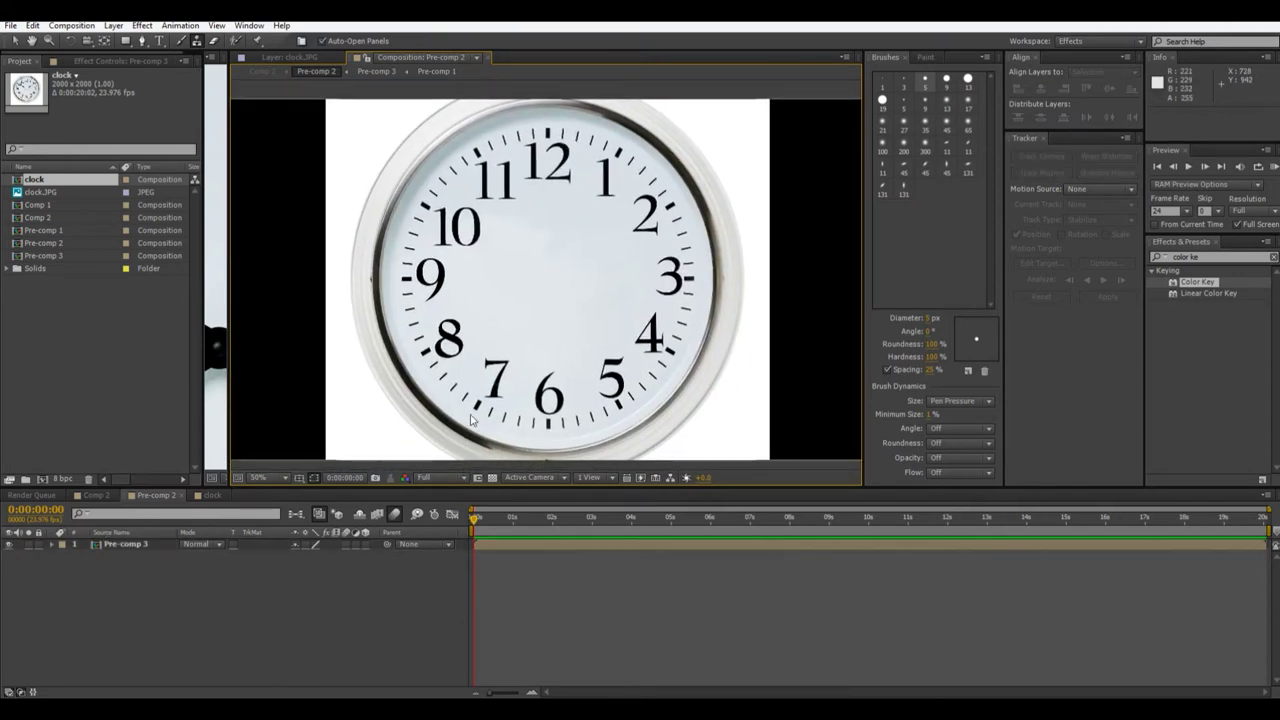
# - Add another copy of clock.JPG above the Pre-comp 3 layer in Pre-comp 2
pyautogui.click(44, 193)
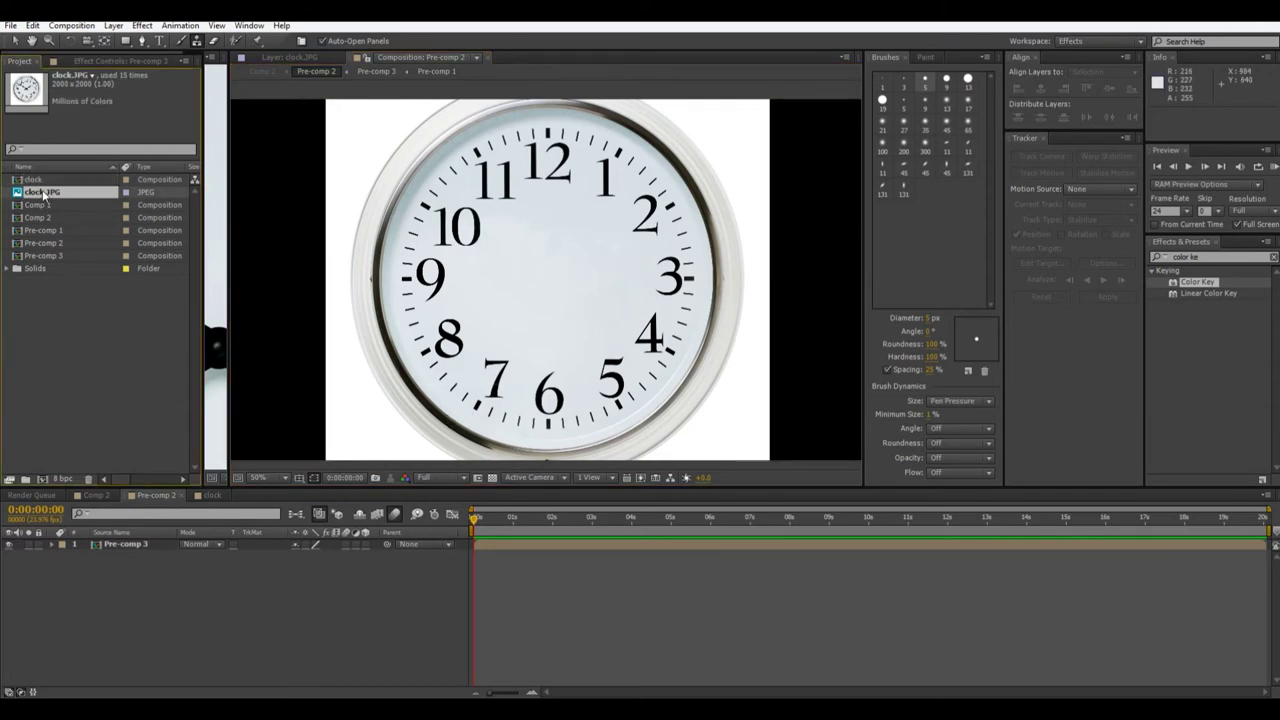
pyautogui.moveTo(38, 197); pyautogui.dragTo(172, 546)
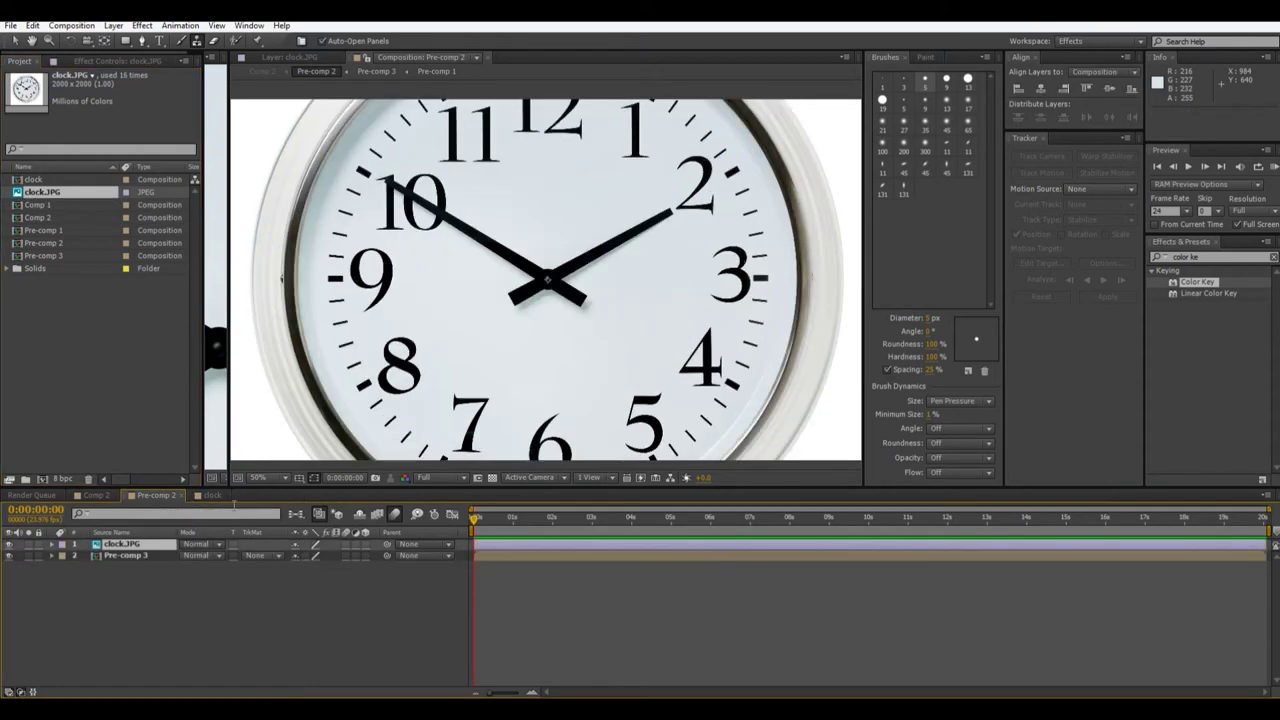
# - Draw a closed mask on the new clock.JPG layer around the hand pointing at 2, including its round hub and tail
pyautogui.scroll(2, 436, 318)
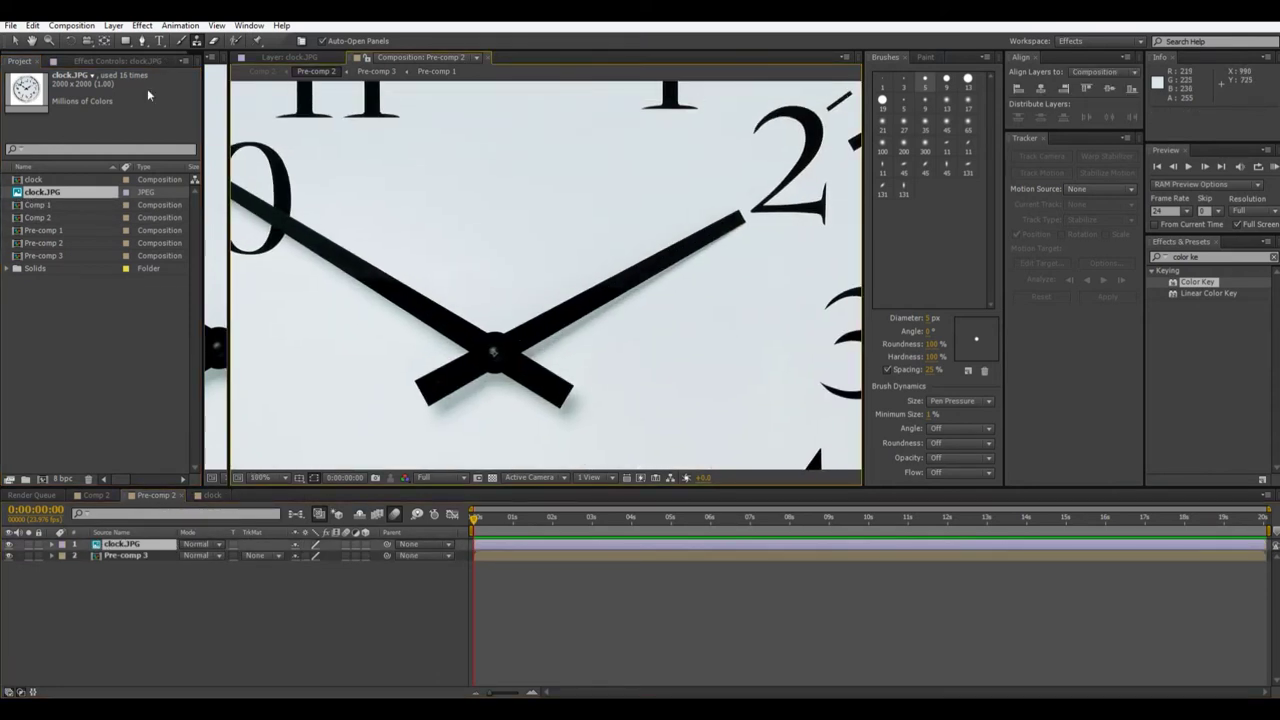
pyautogui.click(143, 45)
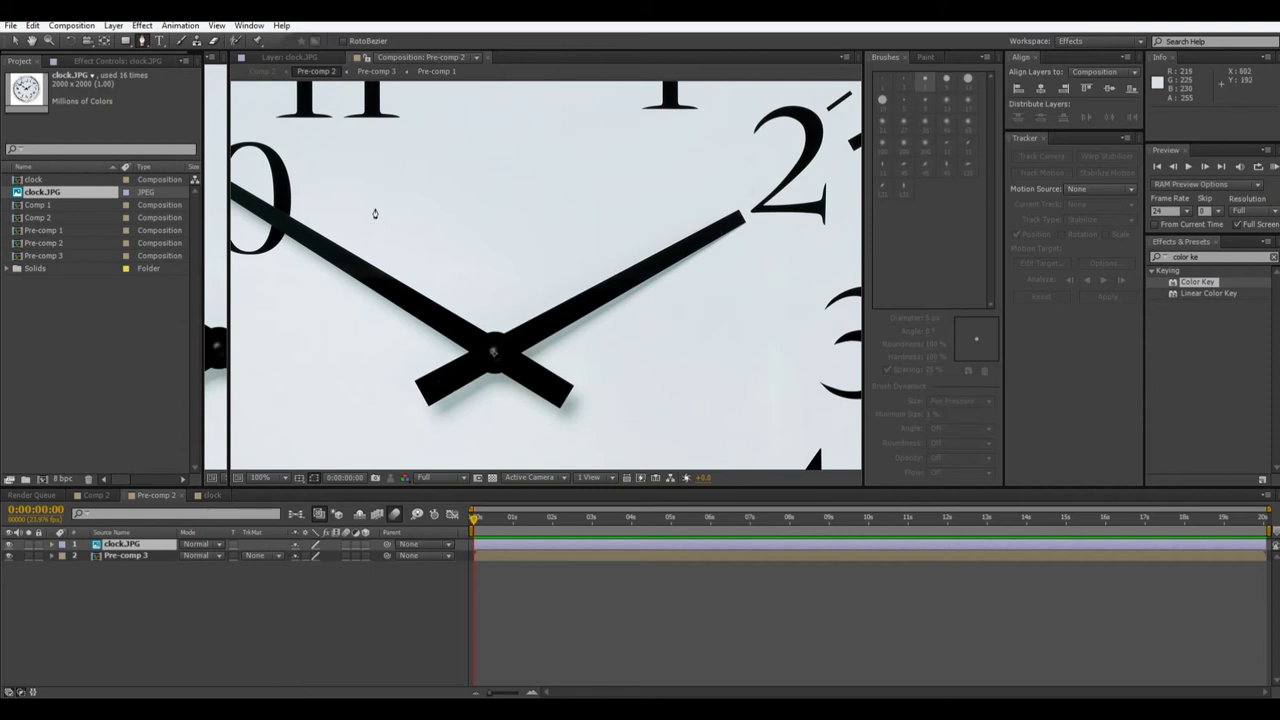
pyautogui.click(414, 382)
pyautogui.click(476, 347)
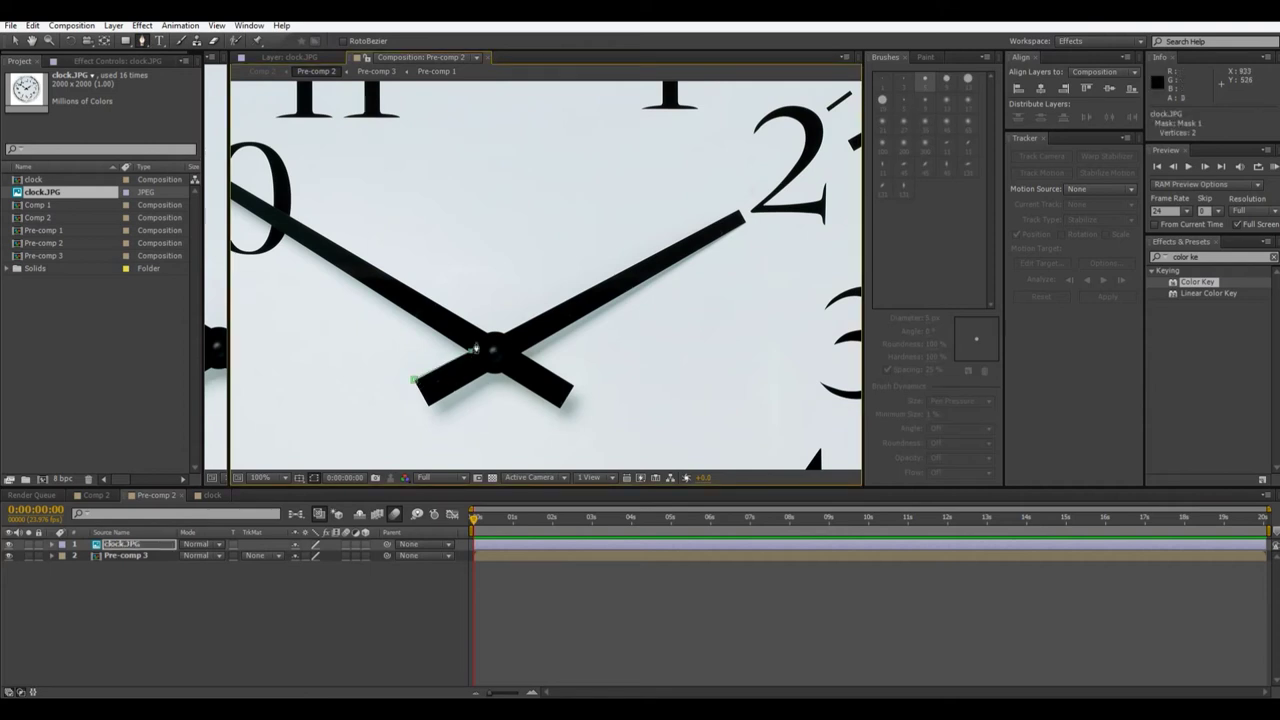
pyautogui.click(484, 336)
pyautogui.click(511, 336)
pyautogui.click(528, 320)
pyautogui.click(738, 211)
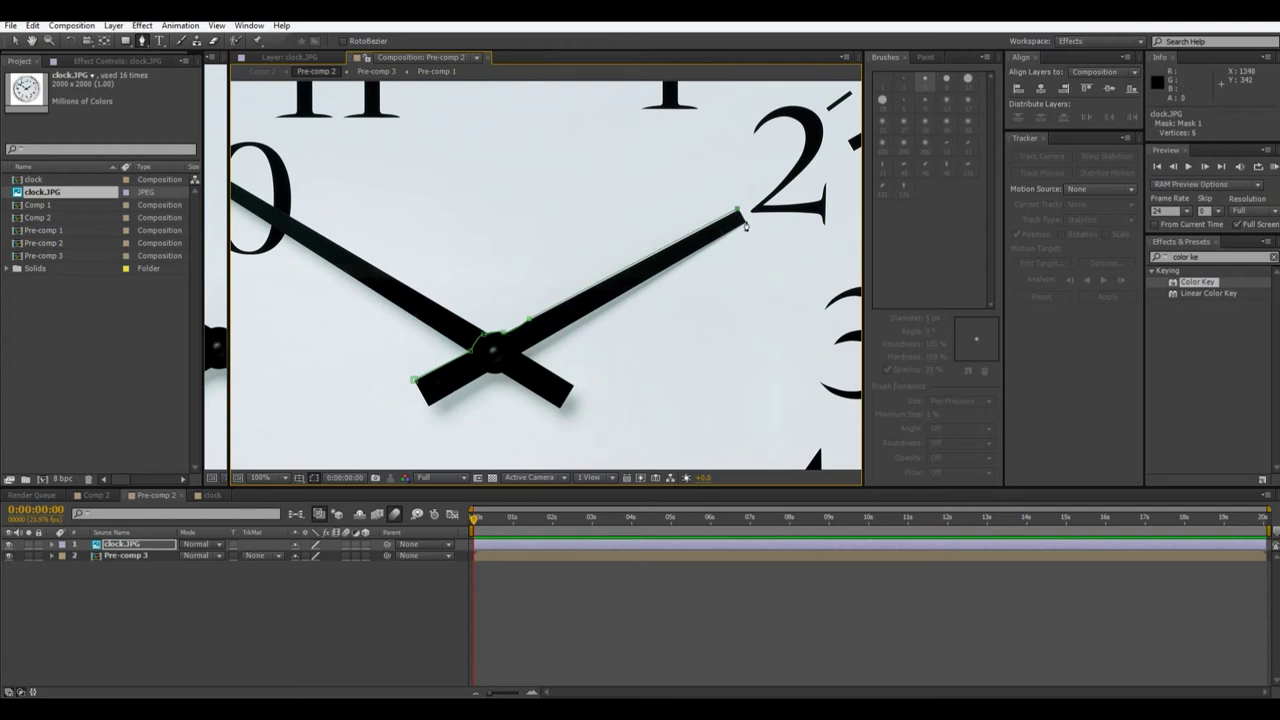
pyautogui.click(743, 218)
pyautogui.click(634, 287)
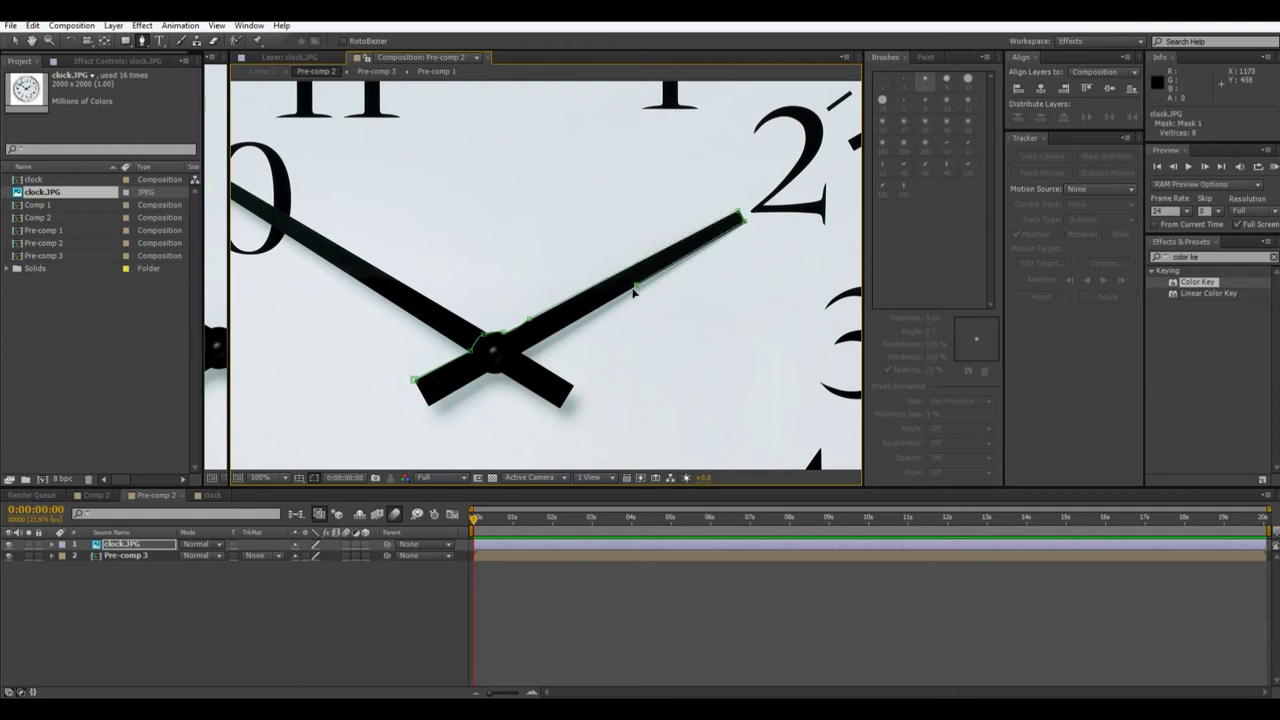
pyautogui.click(588, 315)
pyautogui.click(517, 365)
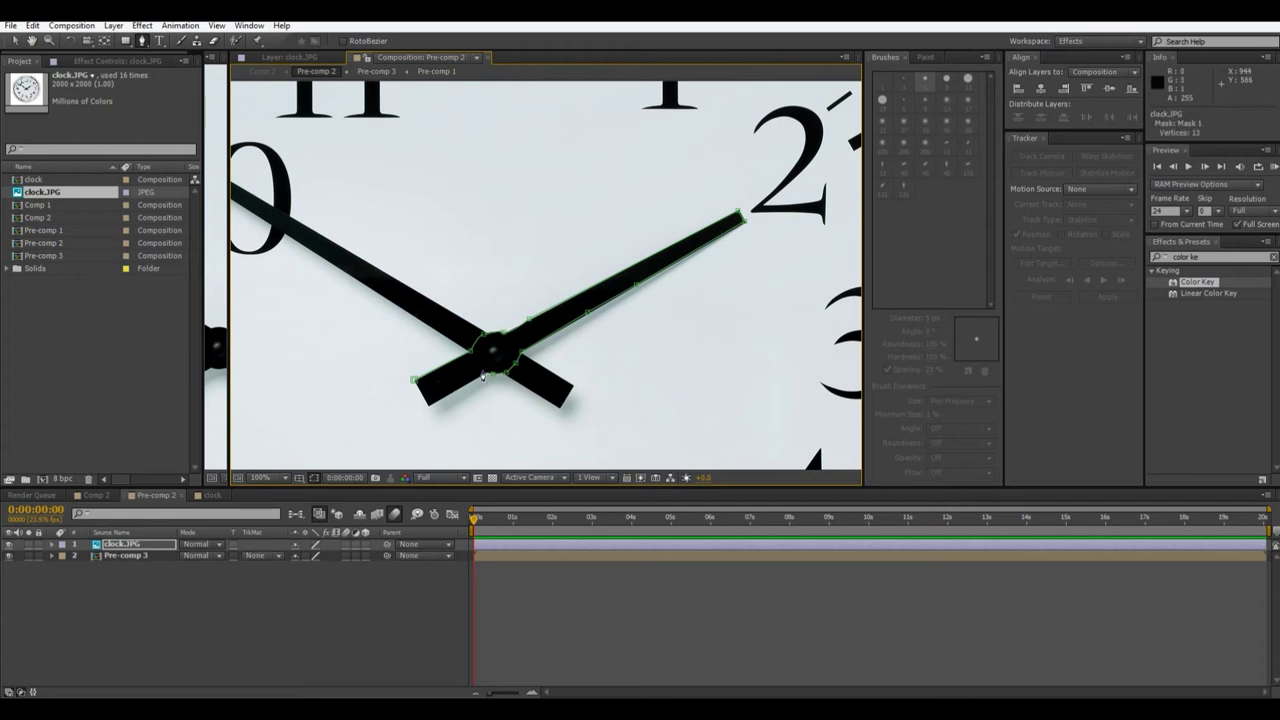
pyautogui.click(429, 405)
pyautogui.click(413, 383)
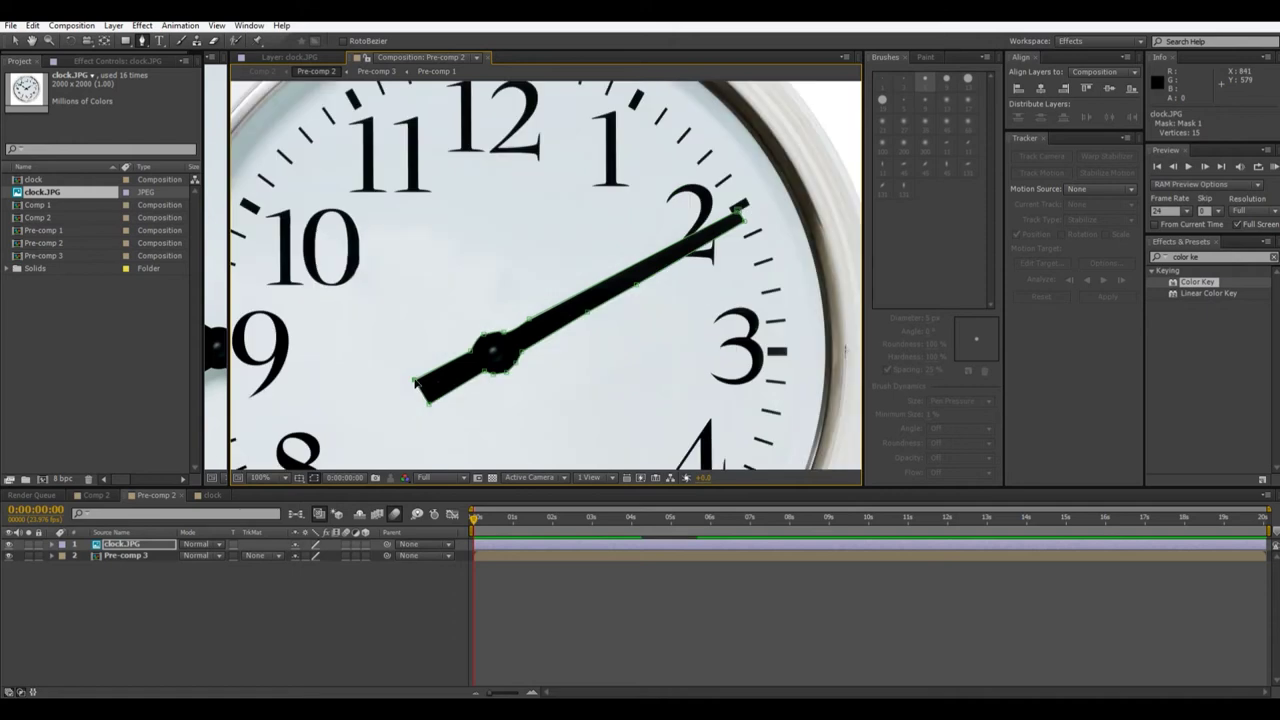
# - Scale the masked hand down until its tip meets the numeral 2 and move the layer to position 950, 518
pyautogui.click(561, 345)
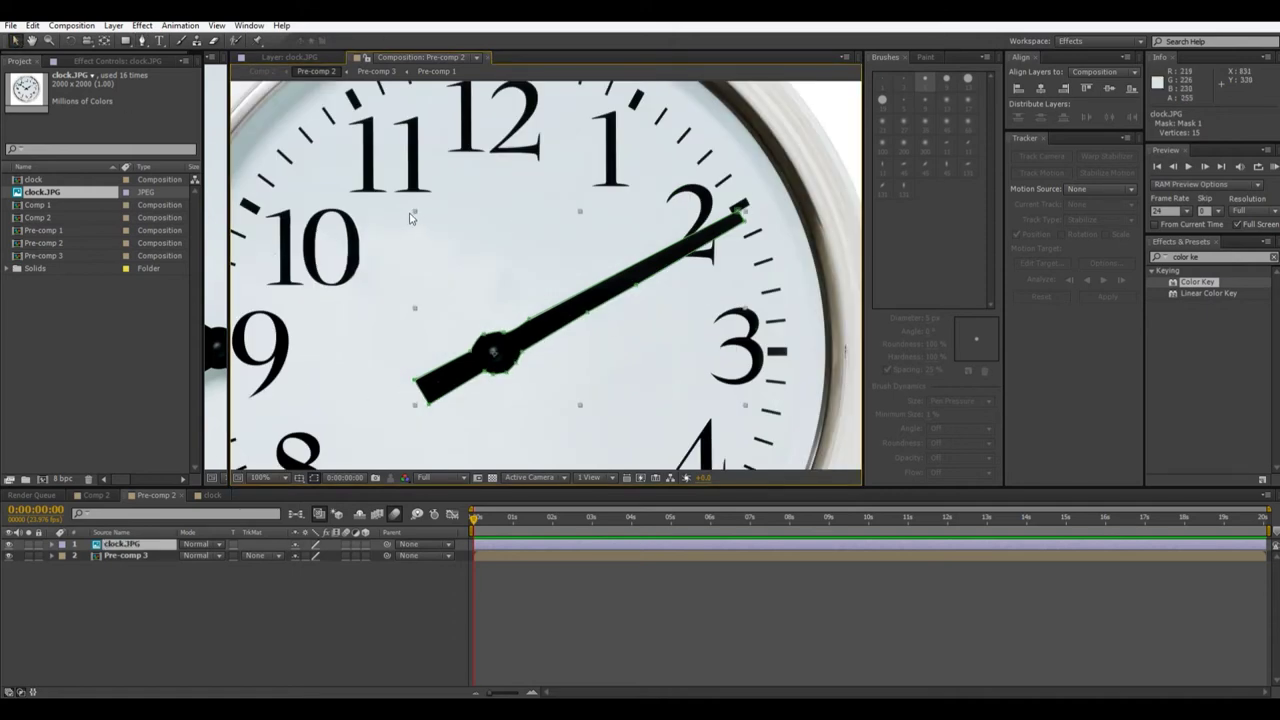
pyautogui.moveTo(413, 214); pyautogui.dragTo(464, 250)
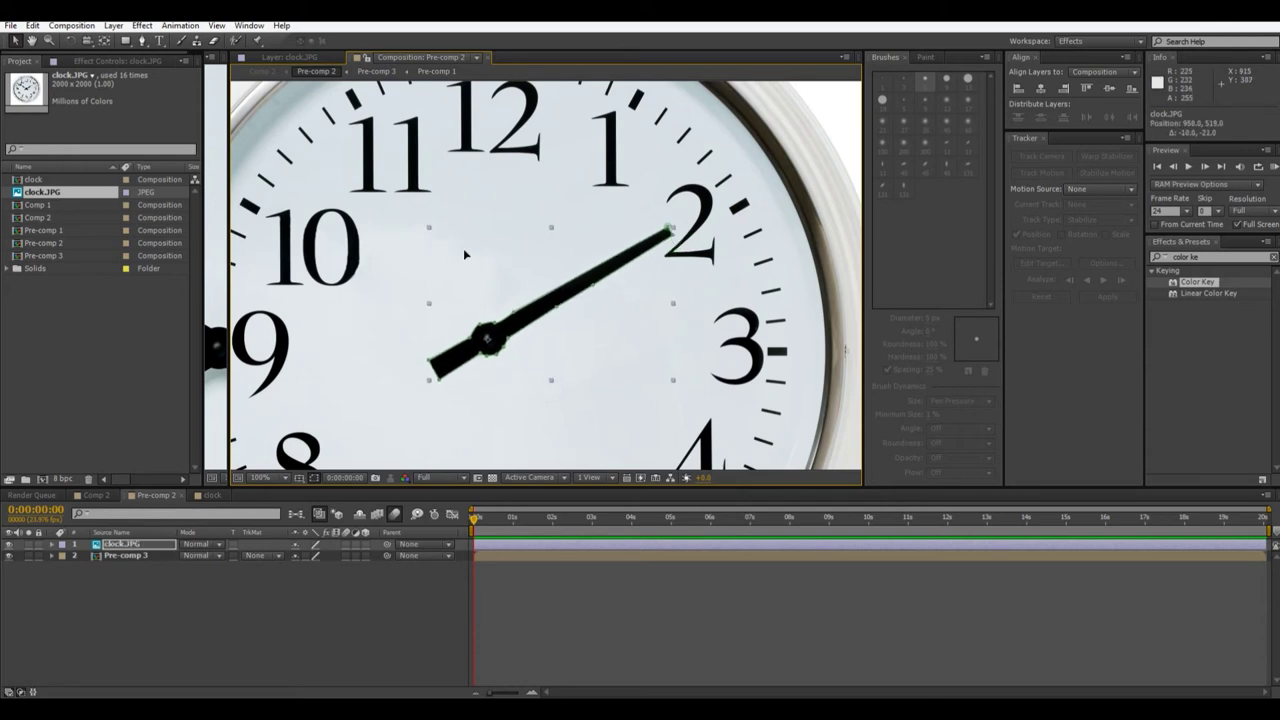
pyautogui.scroll(4, 463, 254)
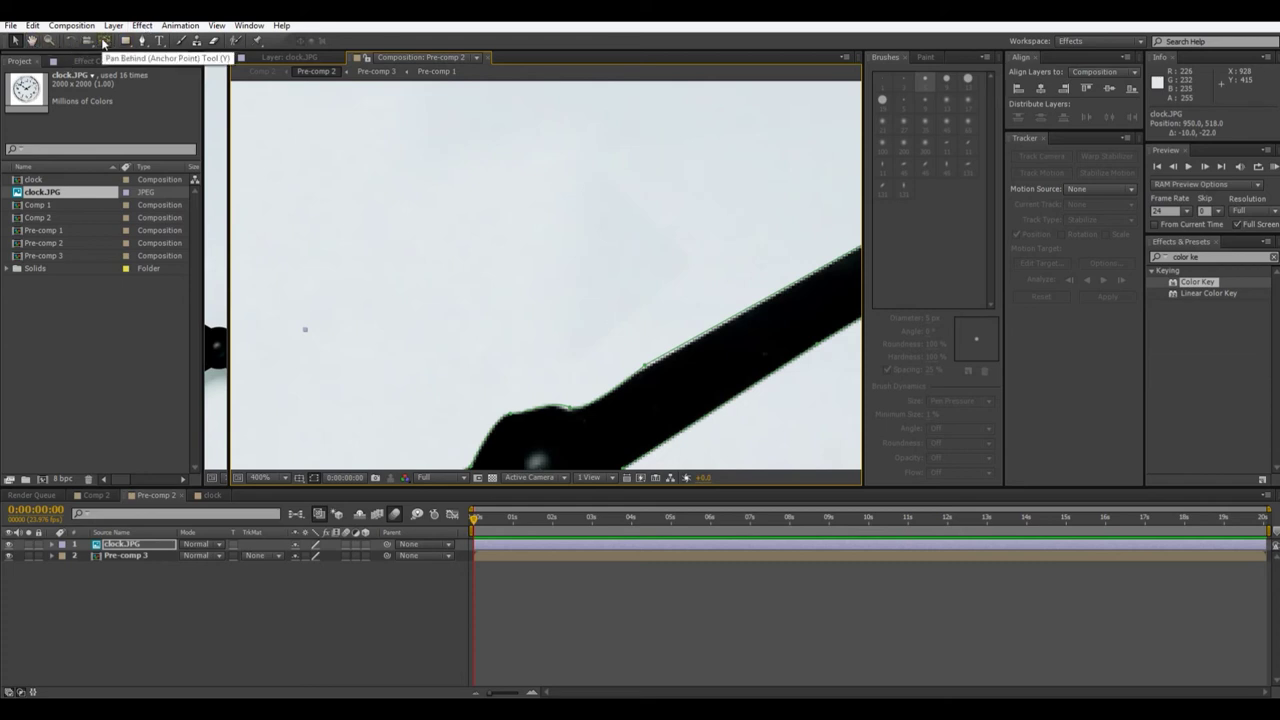
# - Fine-tune the hand layer's anchor point so it sits on the highlight in the middle of the hub
pyautogui.click(103, 42)
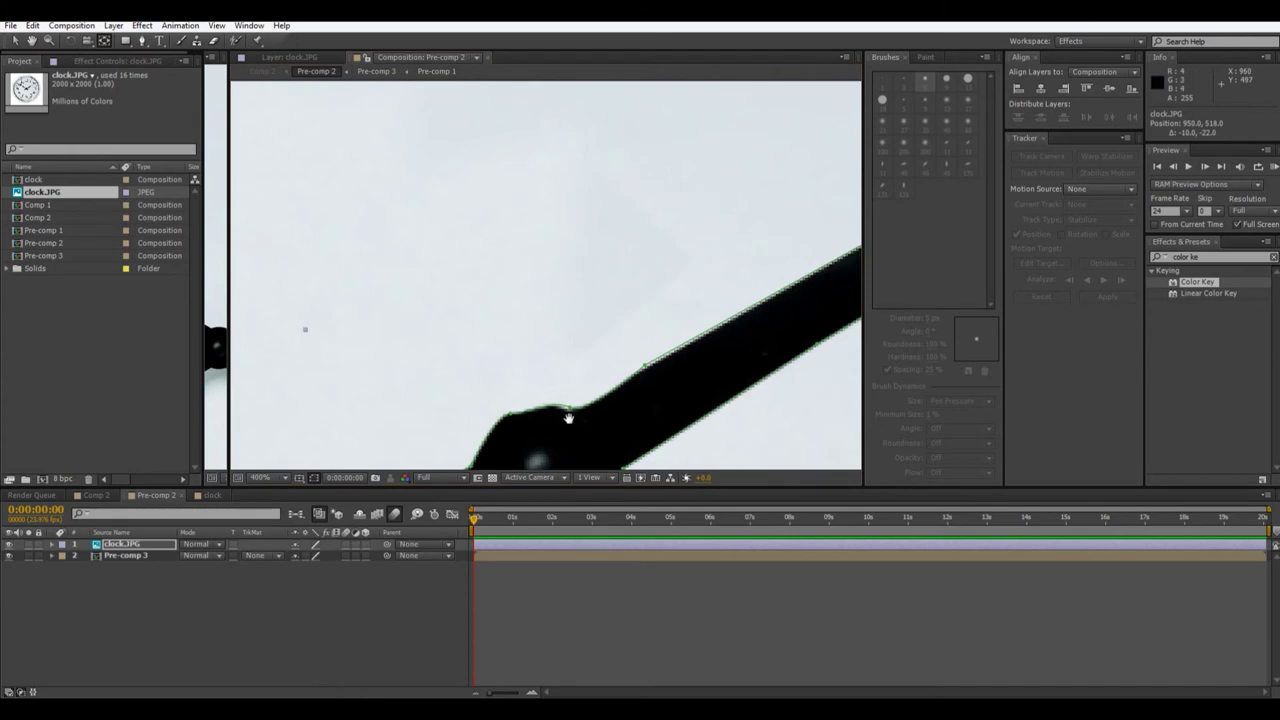
pyautogui.scroll(-5, 567, 418)
pyautogui.moveTo(531, 322); pyautogui.dragTo(528, 316)
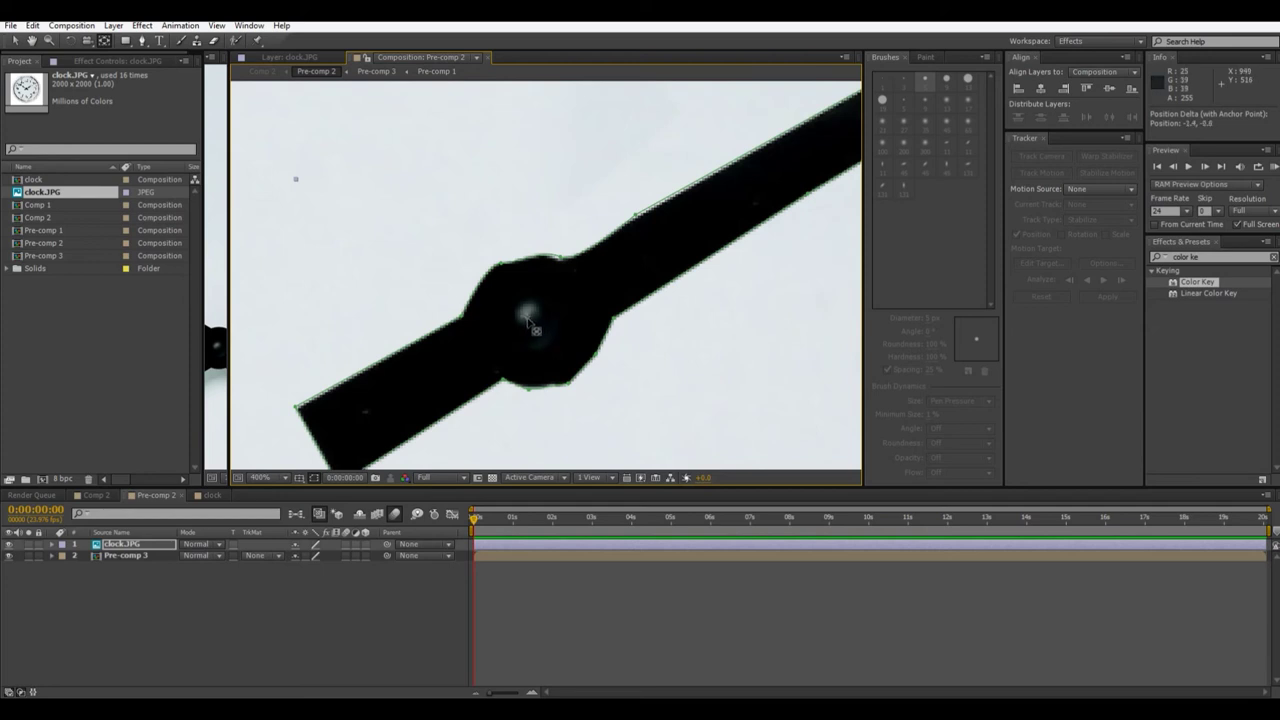
pyautogui.moveTo(535, 330); pyautogui.dragTo(538, 331)
pyautogui.click(15, 42)
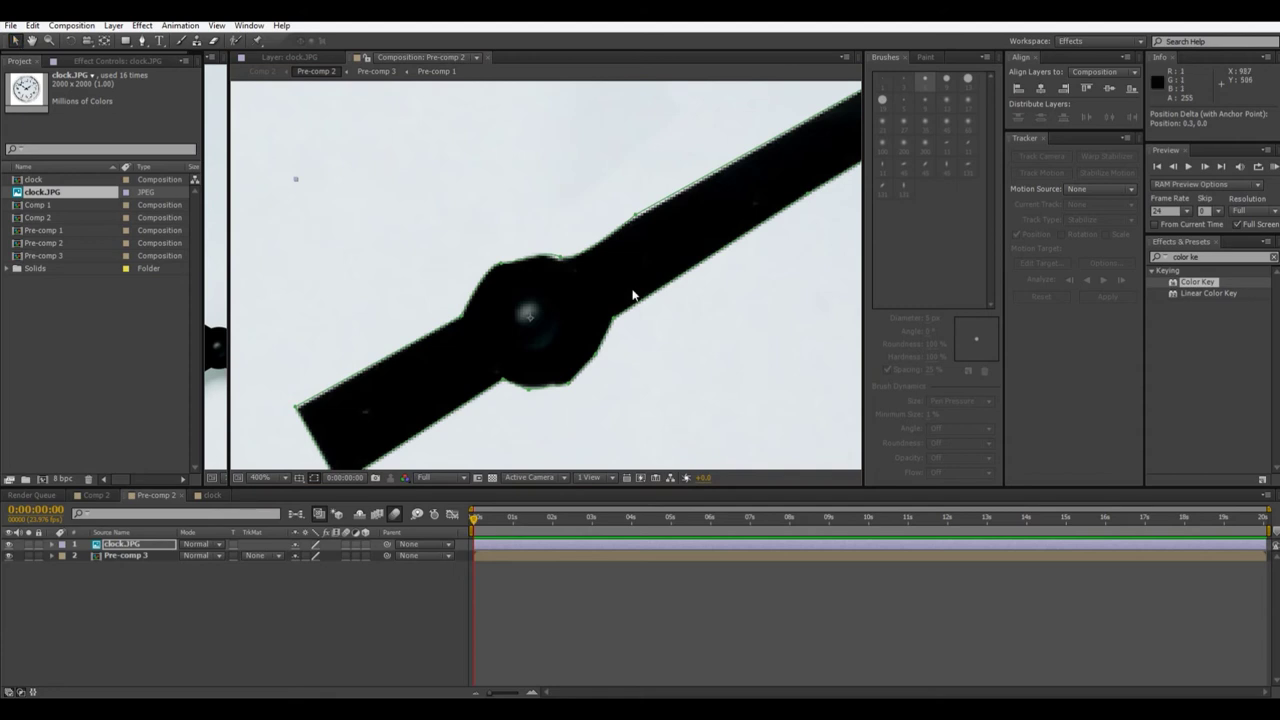
# - Reveal the hand layer's Rotation property and rotate the hand to about 303° so it points at 12
pyautogui.scroll(-3, 620, 290)
pyautogui.scroll(1, 603, 284)
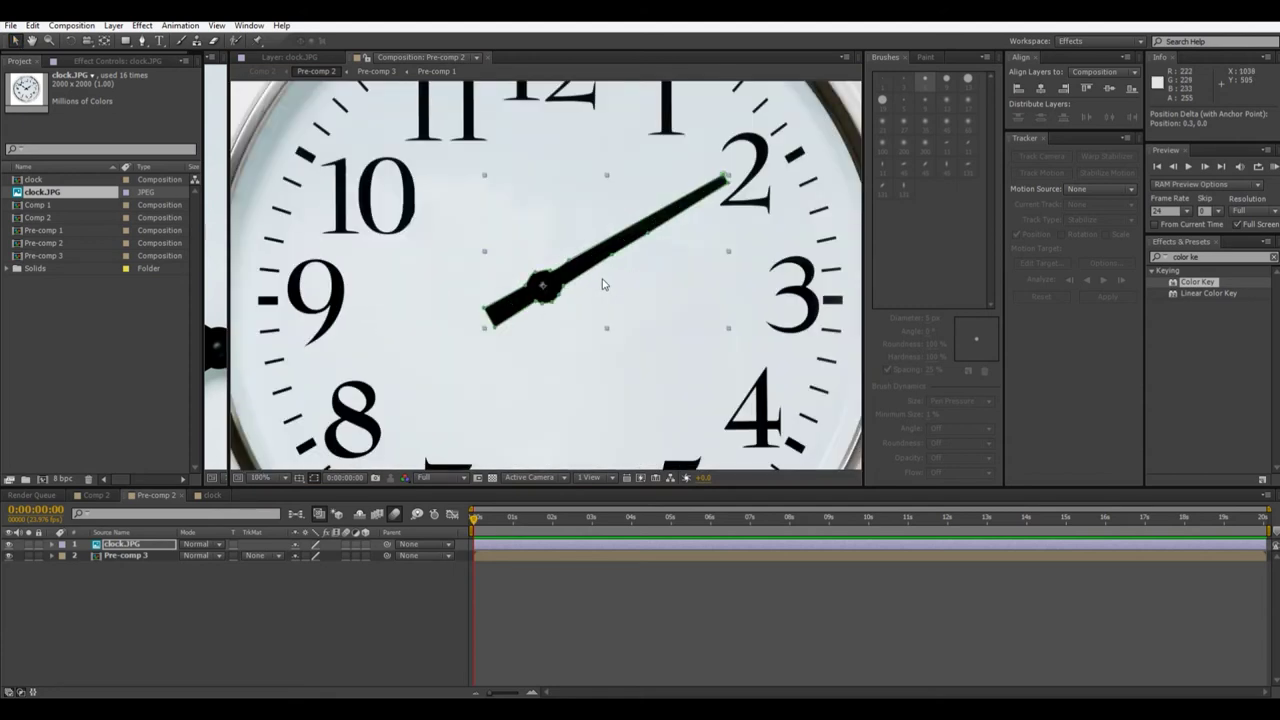
pyautogui.click(136, 532)
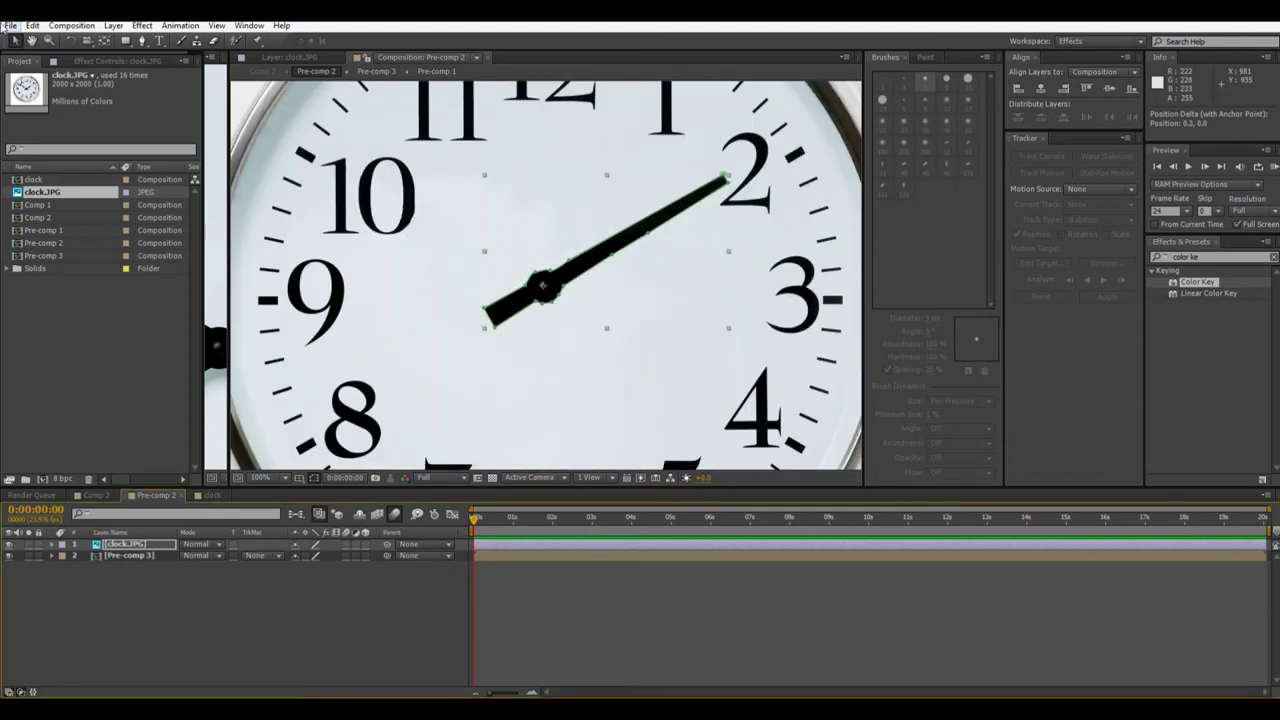
pyautogui.click(137, 549)
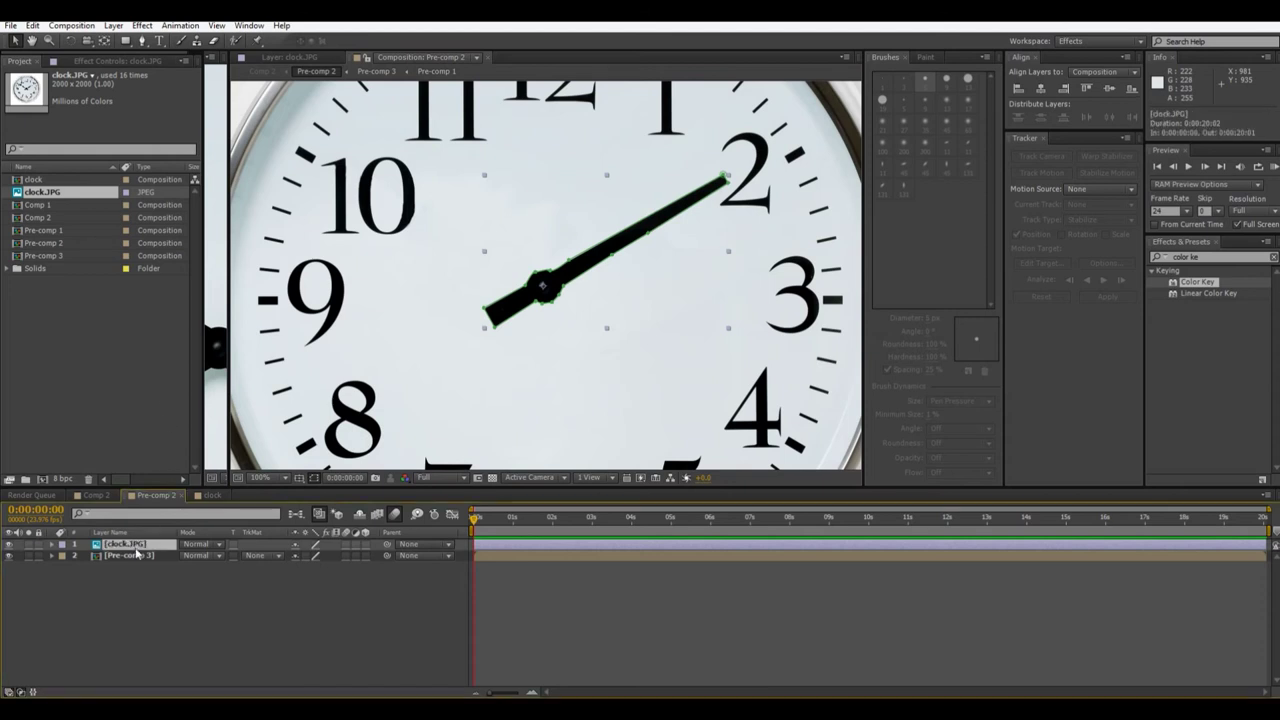
pyautogui.press('r')
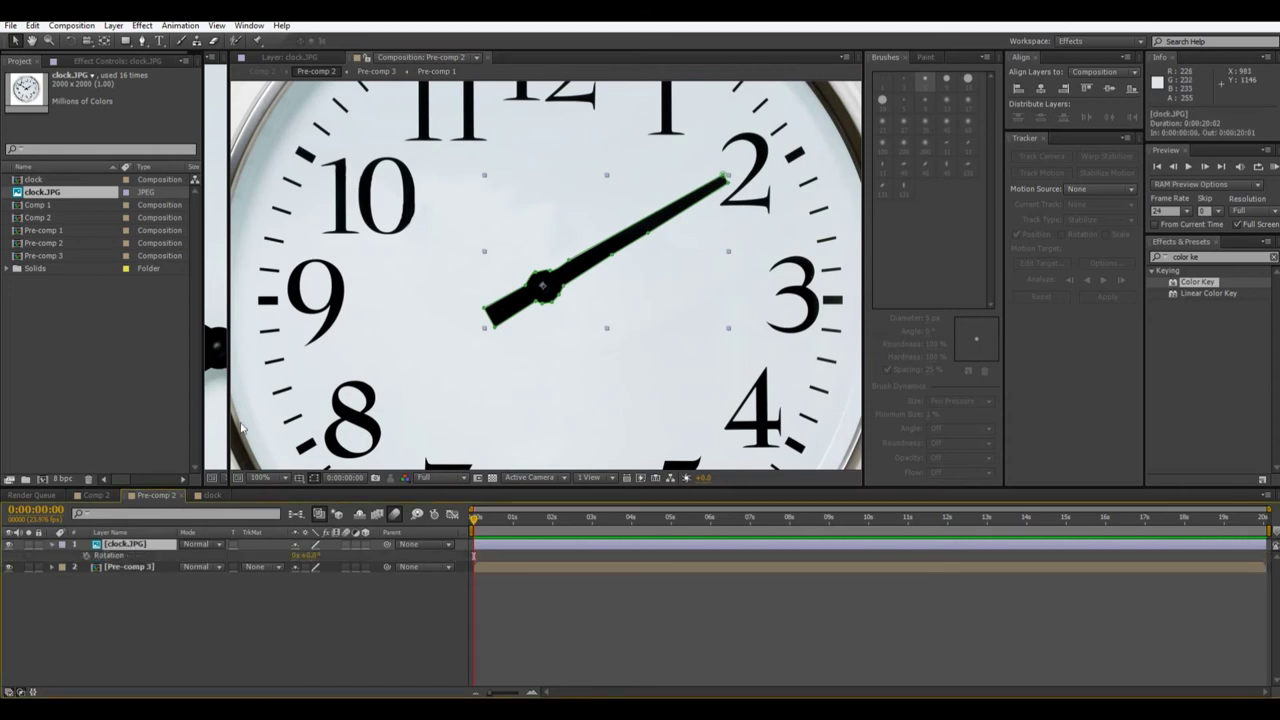
pyautogui.moveTo(312, 565); pyautogui.dragTo(480, 524)
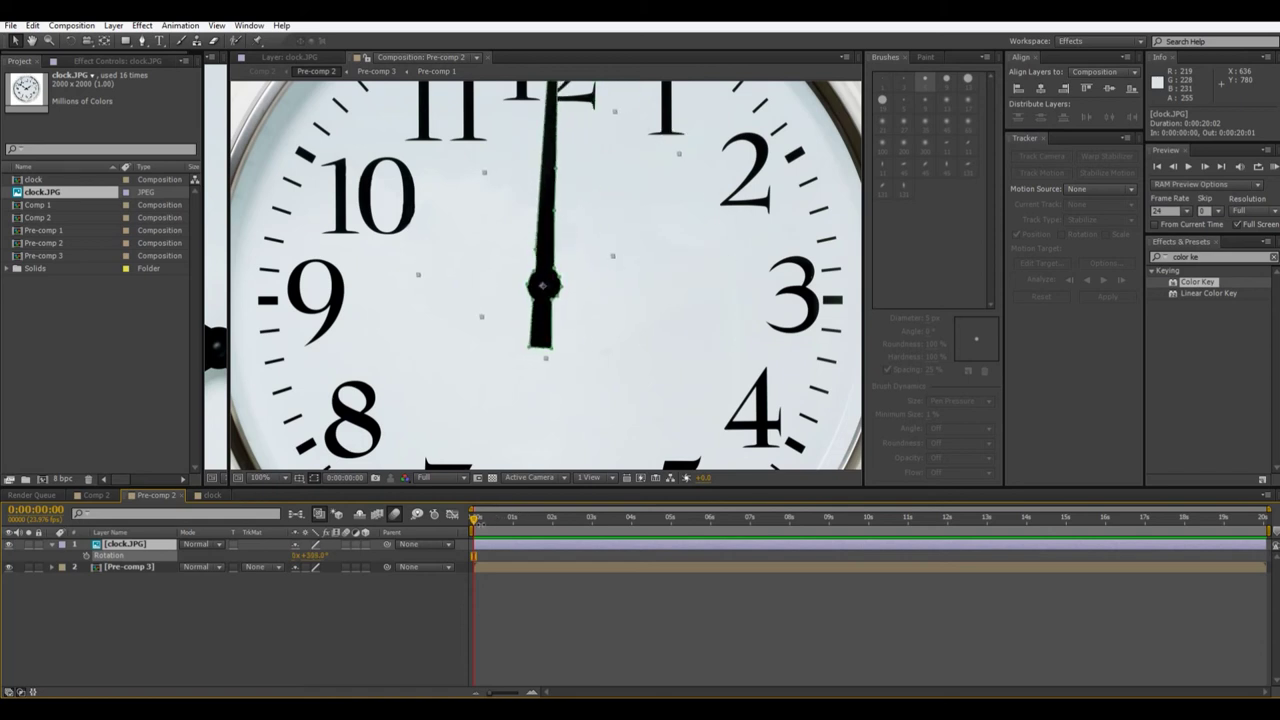
# - Display the proportional grid and move the hand's hub onto the central grid crossing, at position 960, 538.3
pyautogui.scroll(-3, 551, 392)
pyautogui.scroll(3, 551, 392)
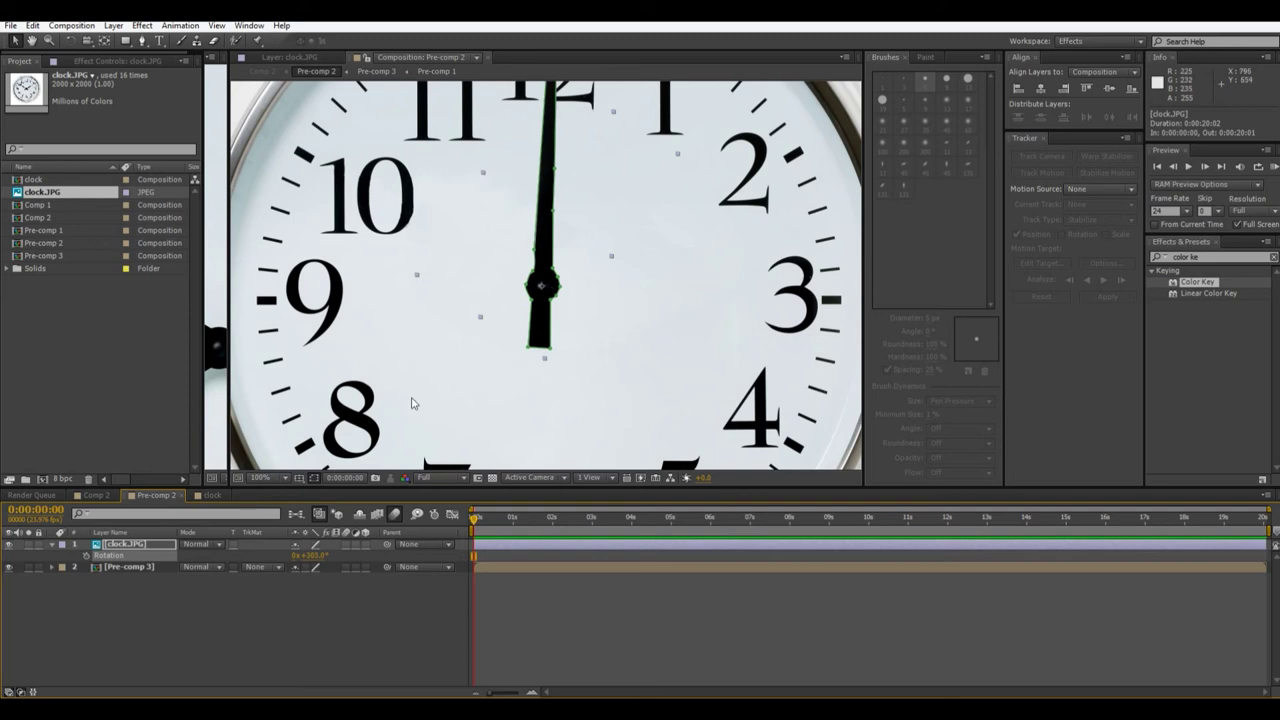
pyautogui.click(299, 479)
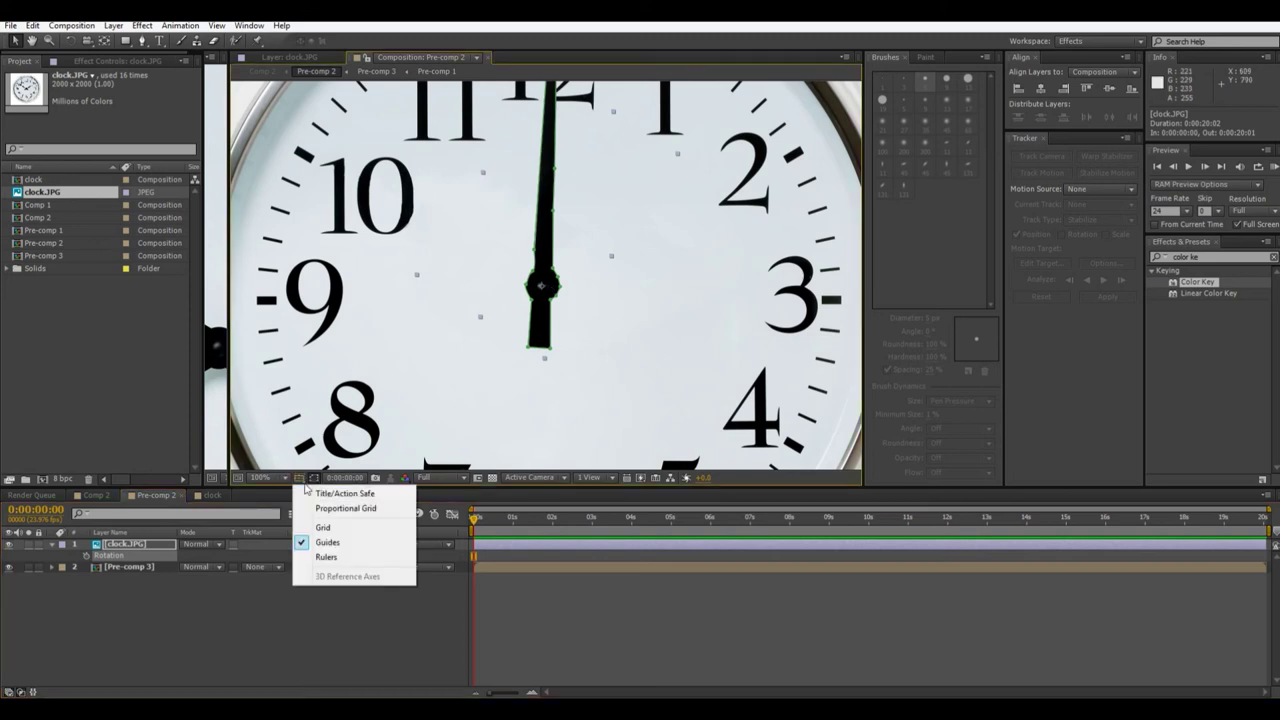
pyautogui.click(326, 509)
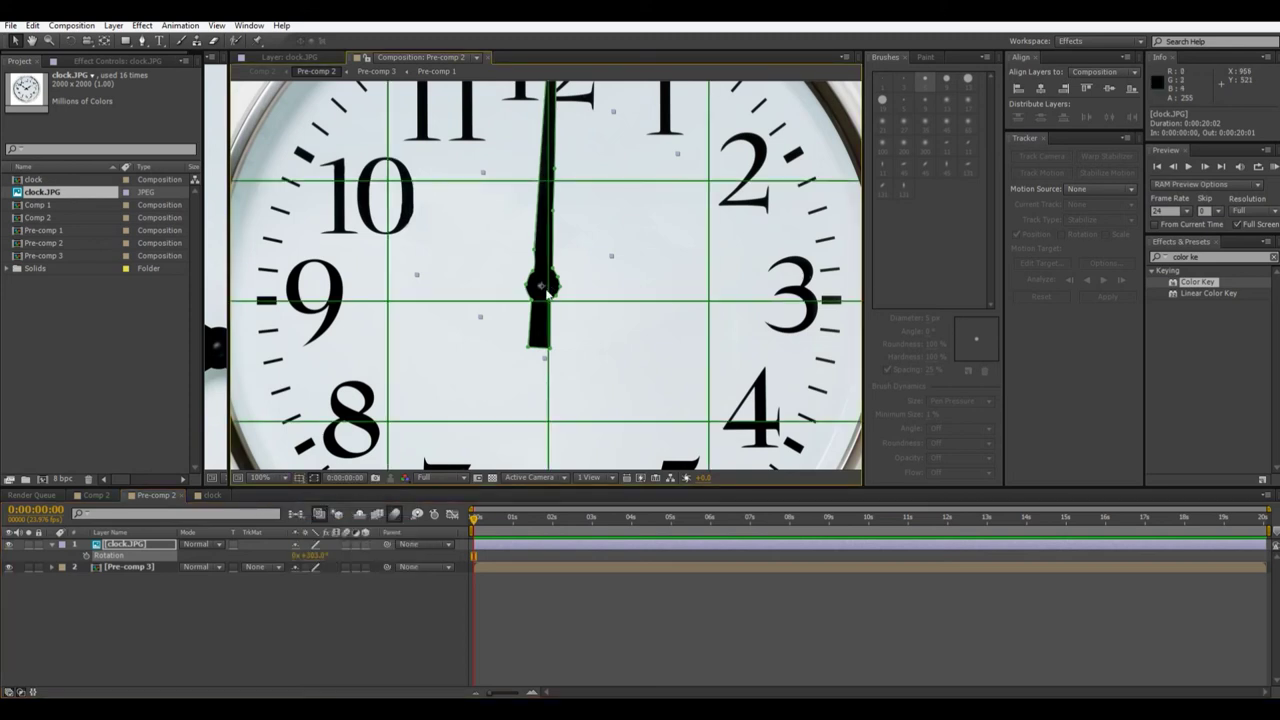
pyautogui.moveTo(551, 291); pyautogui.dragTo(557, 308)
pyautogui.press(',')
pyautogui.press(',')
pyautogui.press('.')
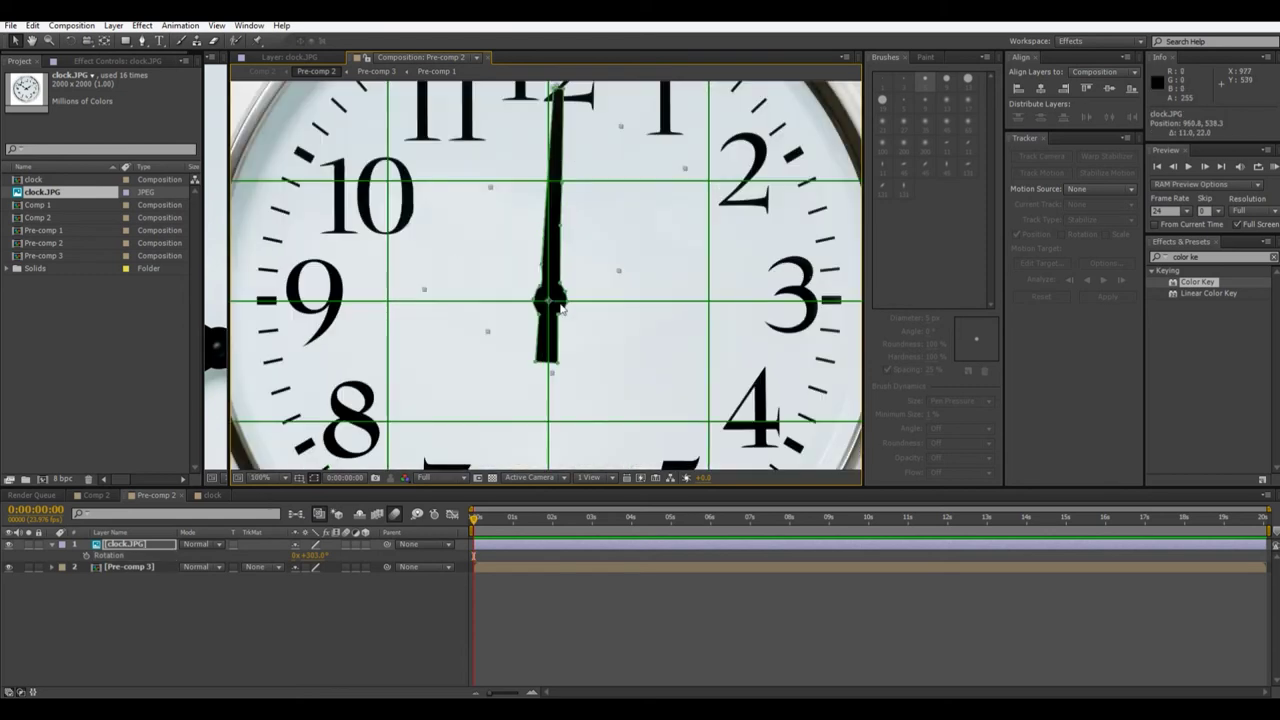
pyautogui.press(',')
pyautogui.press(',')
pyautogui.press('.')
pyautogui.press('.')
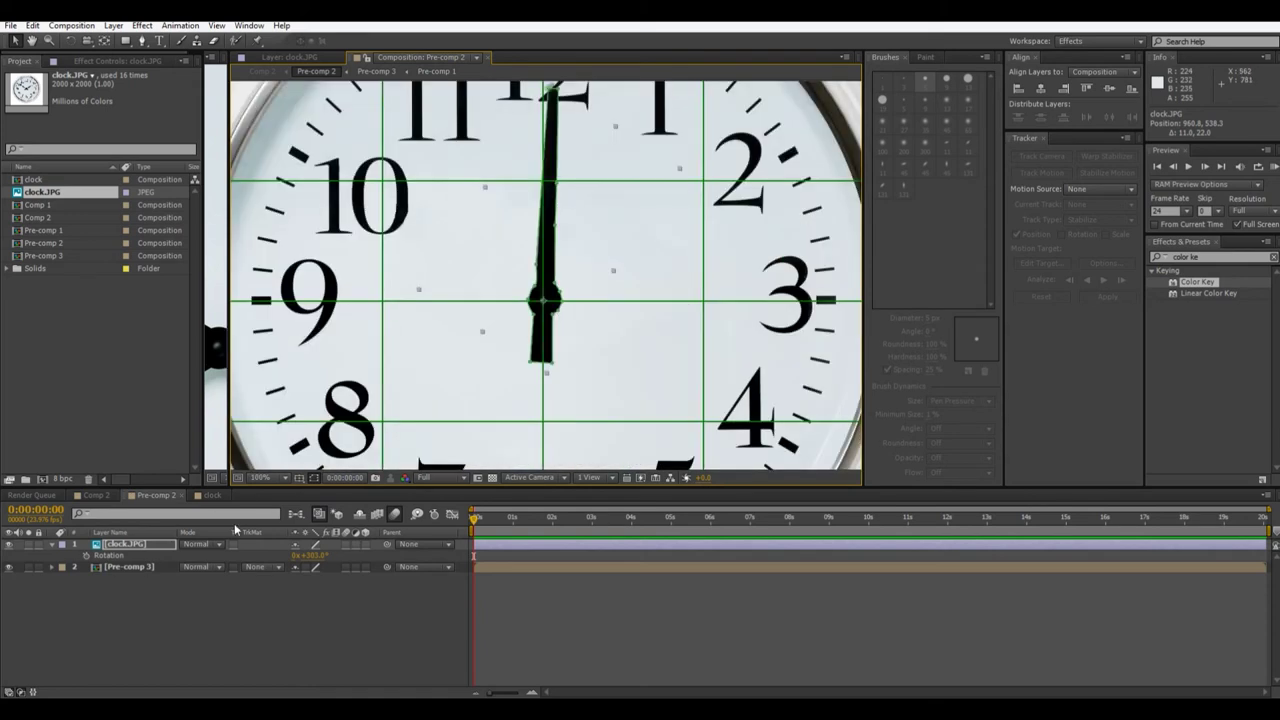
# - Hide the proportional grid and check the centred hand against the whole clock face
pyautogui.click(288, 476)
pyautogui.click(286, 475)
pyautogui.click(305, 477)
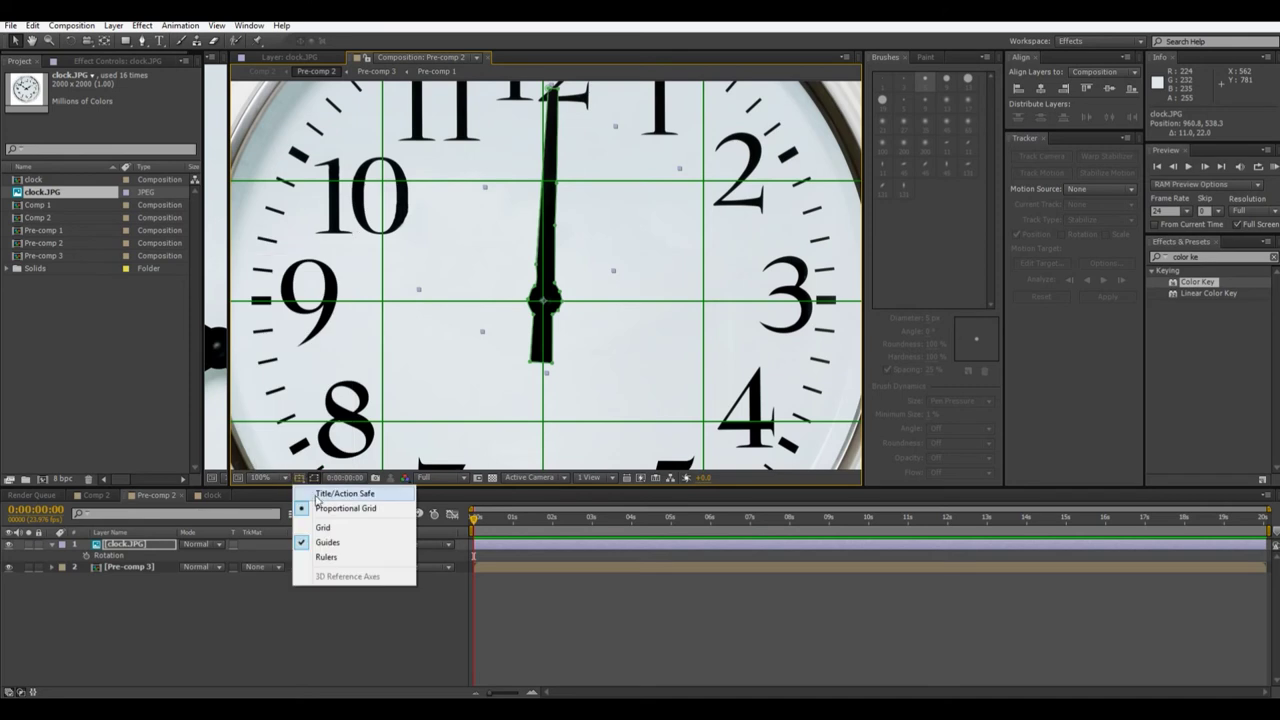
pyautogui.click(340, 511)
pyautogui.press(',')
pyautogui.scroll(-3, 455, 356)
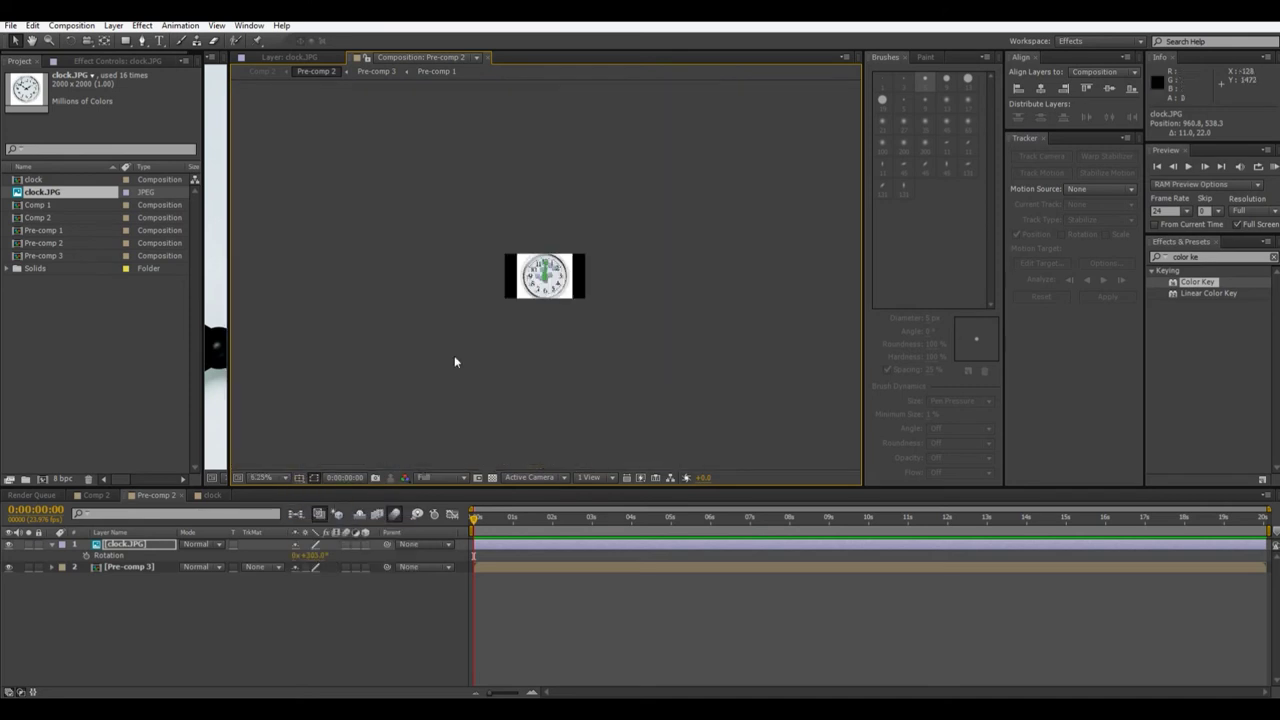
pyautogui.click(454, 355)
pyautogui.scroll(4, 455, 356)
pyautogui.scroll(-1, 487, 315)
pyautogui.scroll(1, 487, 316)
# - Duplicate the hand layer and rotate the copy clockwise by about 80° so it points near 3
pyautogui.click(487, 316)
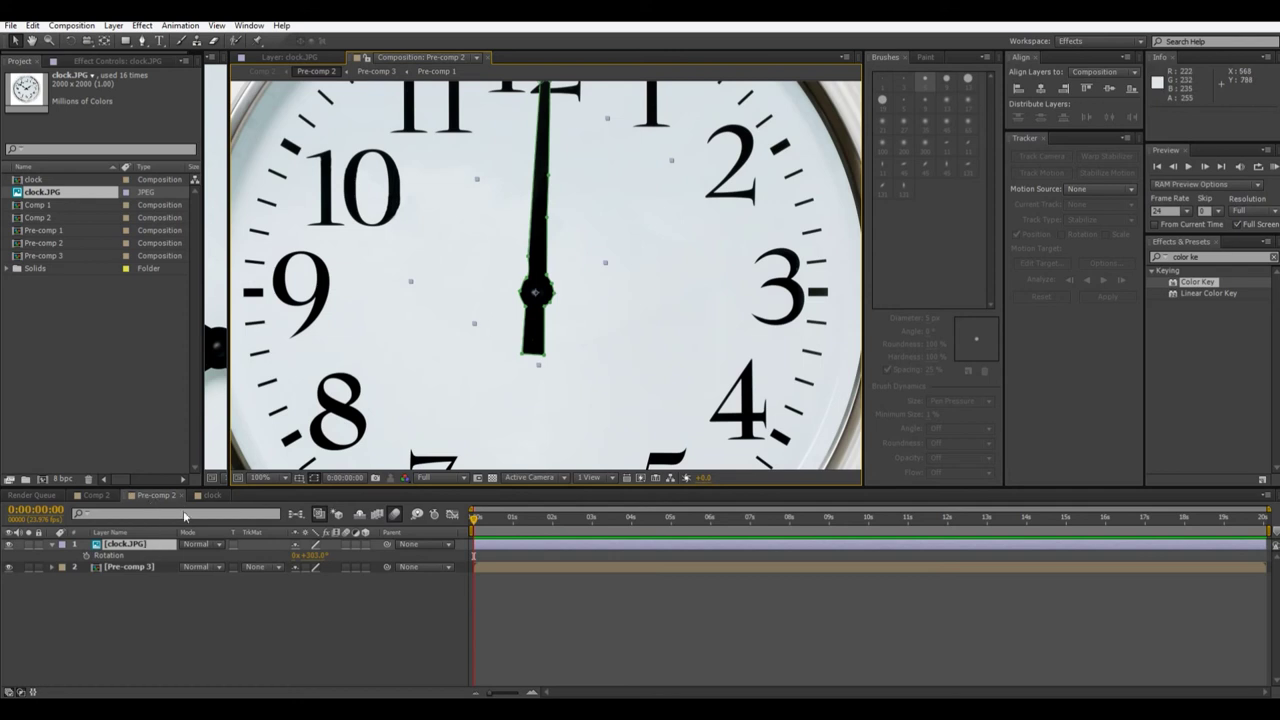
pyautogui.hotkey('ctrl', 'd')
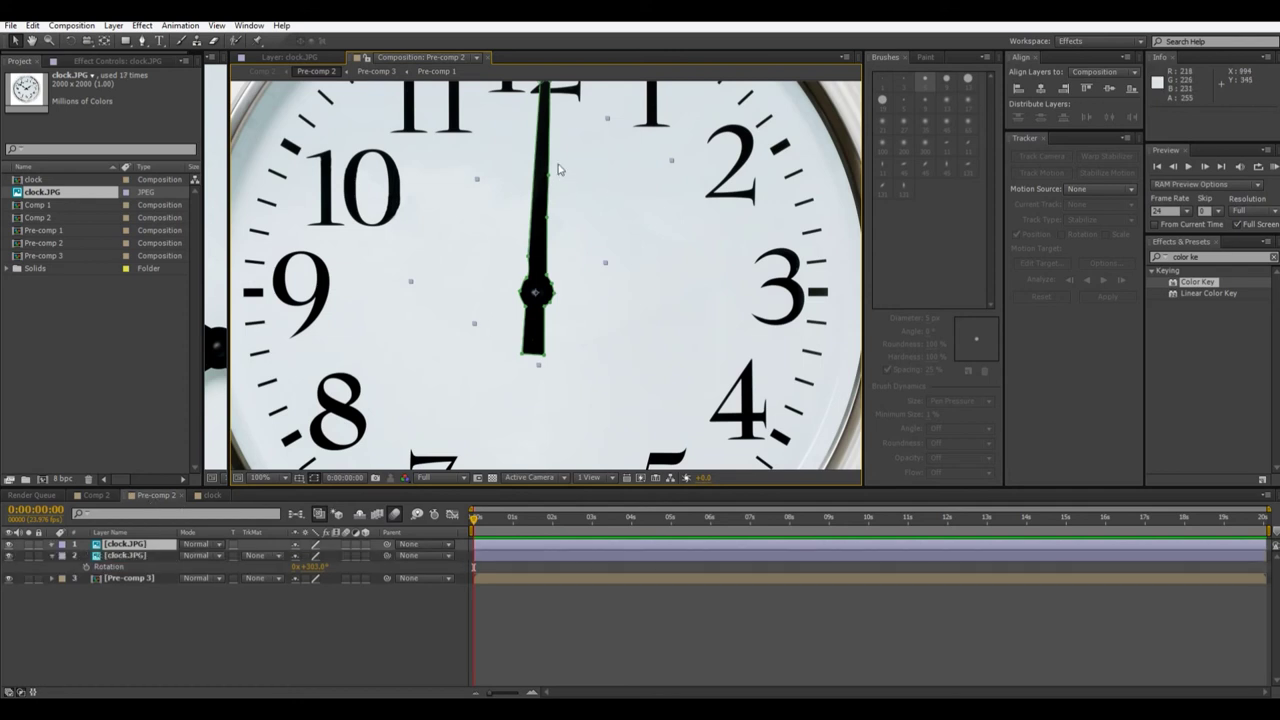
pyautogui.press('w')
pyautogui.moveTo(561, 172); pyautogui.dragTo(646, 300)
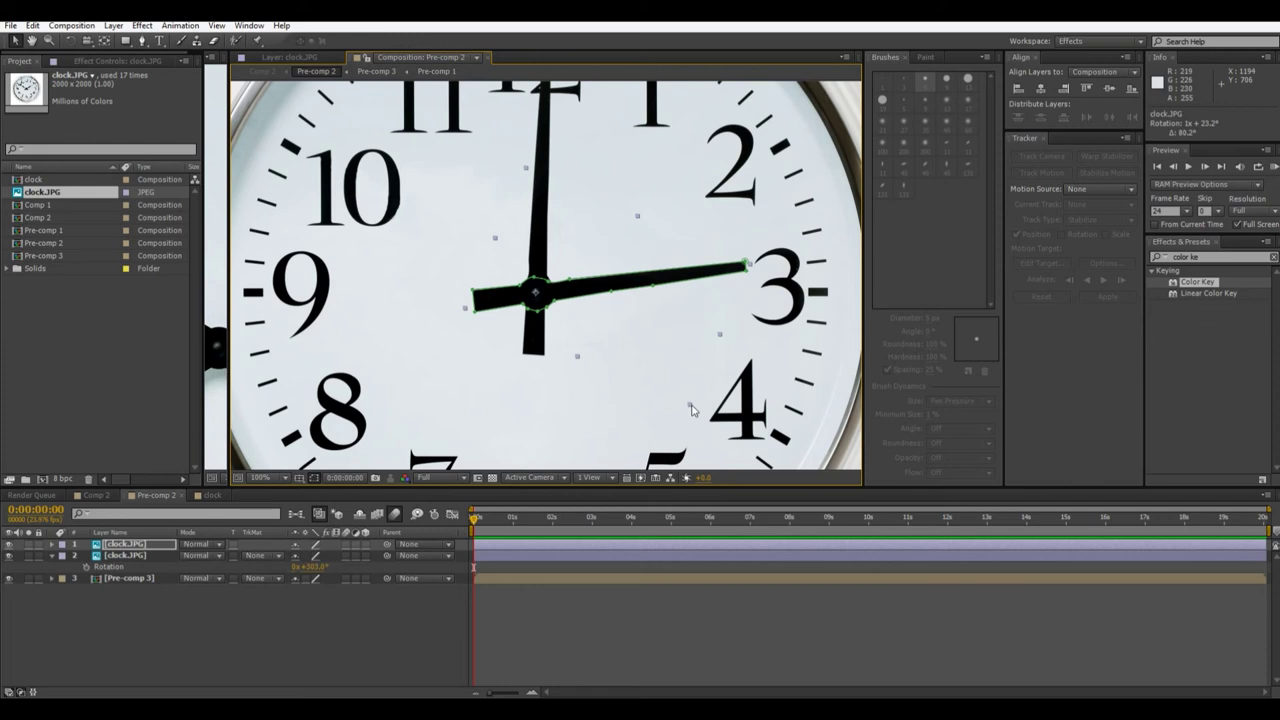
# - Scale the duplicated hand down into a shorter hour hand and check both hands on the full clock
pyautogui.moveTo(688, 409); pyautogui.dragTo(663, 399)
pyautogui.scroll(-2, 723, 326)
pyautogui.click(727, 328)
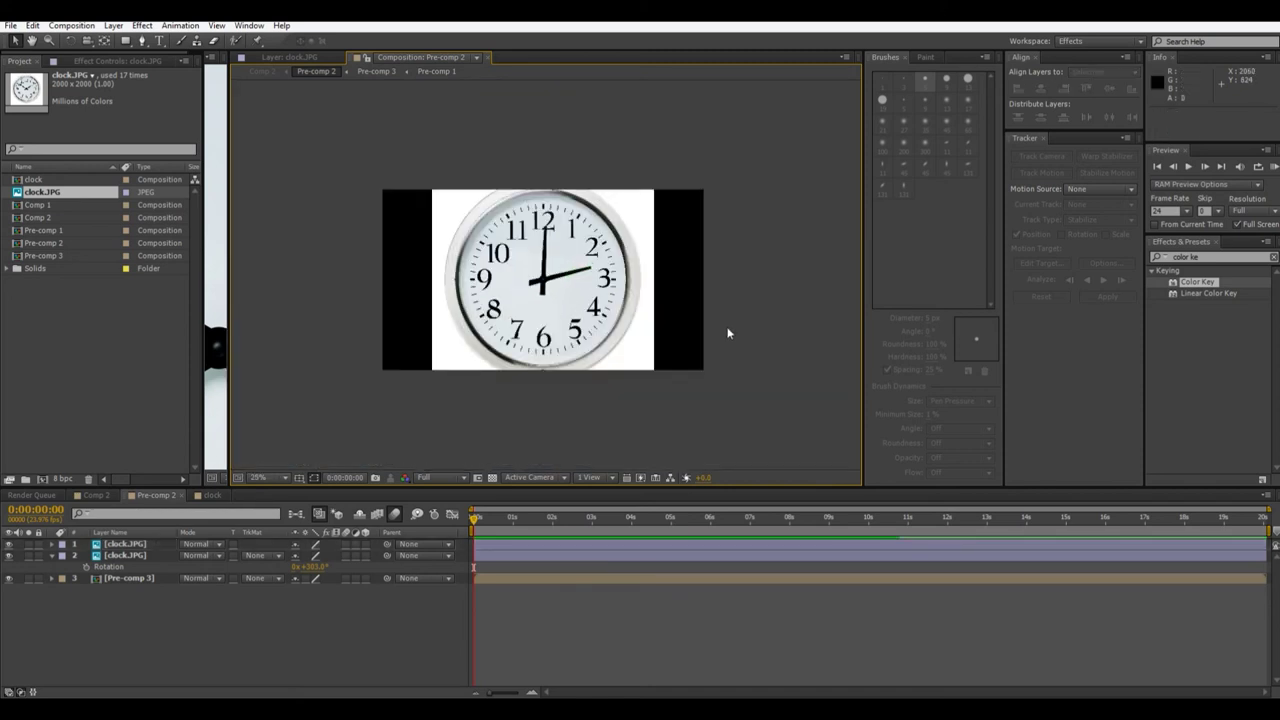
pyautogui.scroll(2, 727, 328)
pyautogui.scroll(-2, 563, 229)
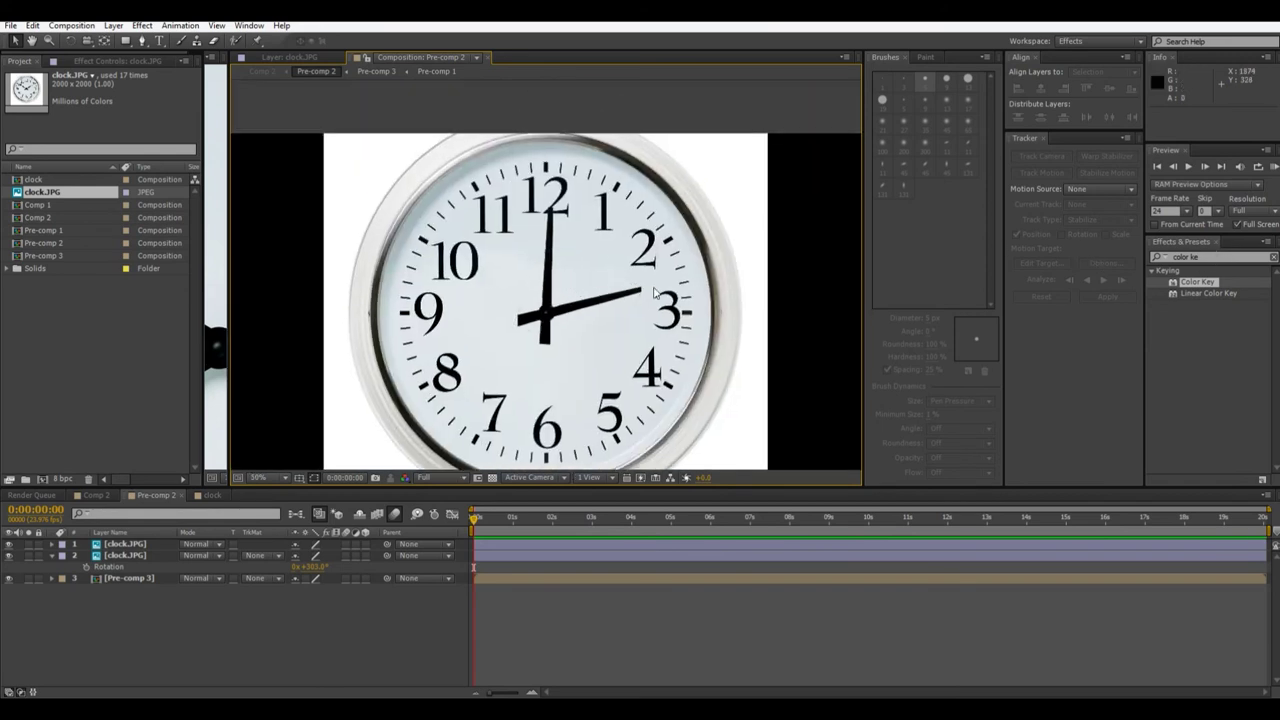
# - Enlarge the lower clock.JPG hand pointing at 12 to a scale of 88%, 104% as the longer minute hand
pyautogui.click(549, 225)
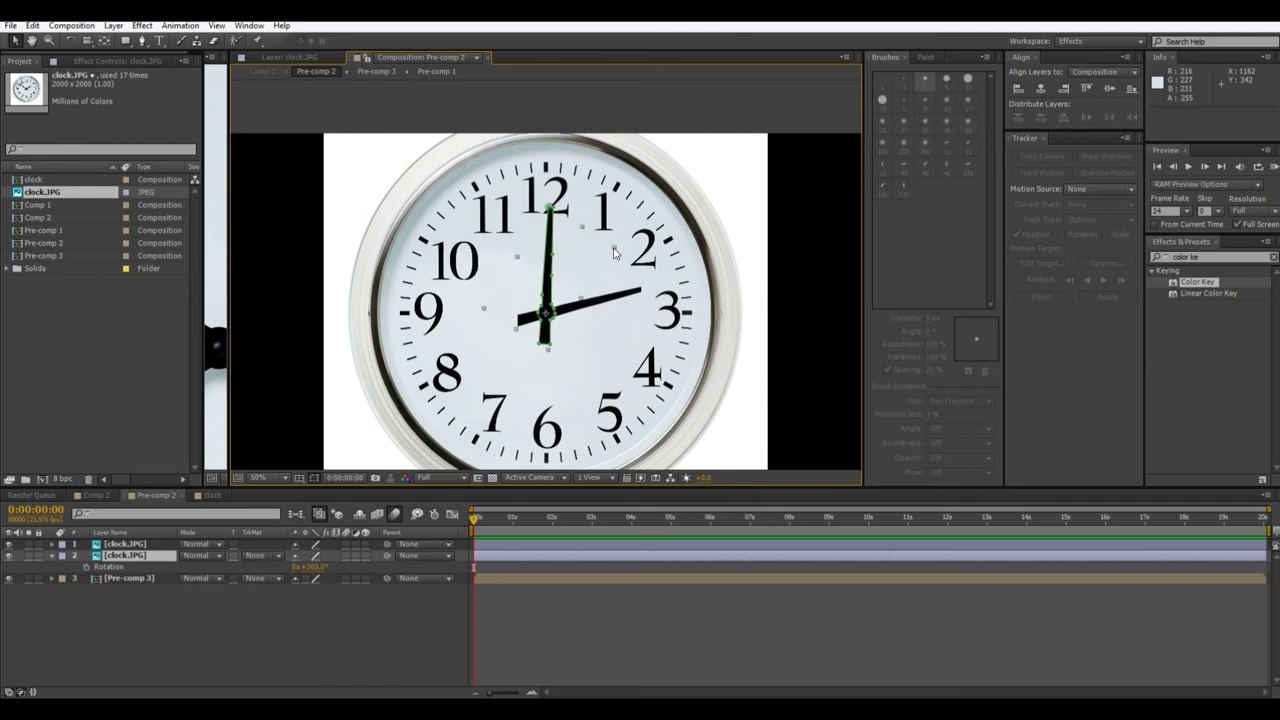
pyautogui.moveTo(614, 252); pyautogui.dragTo(628, 244)
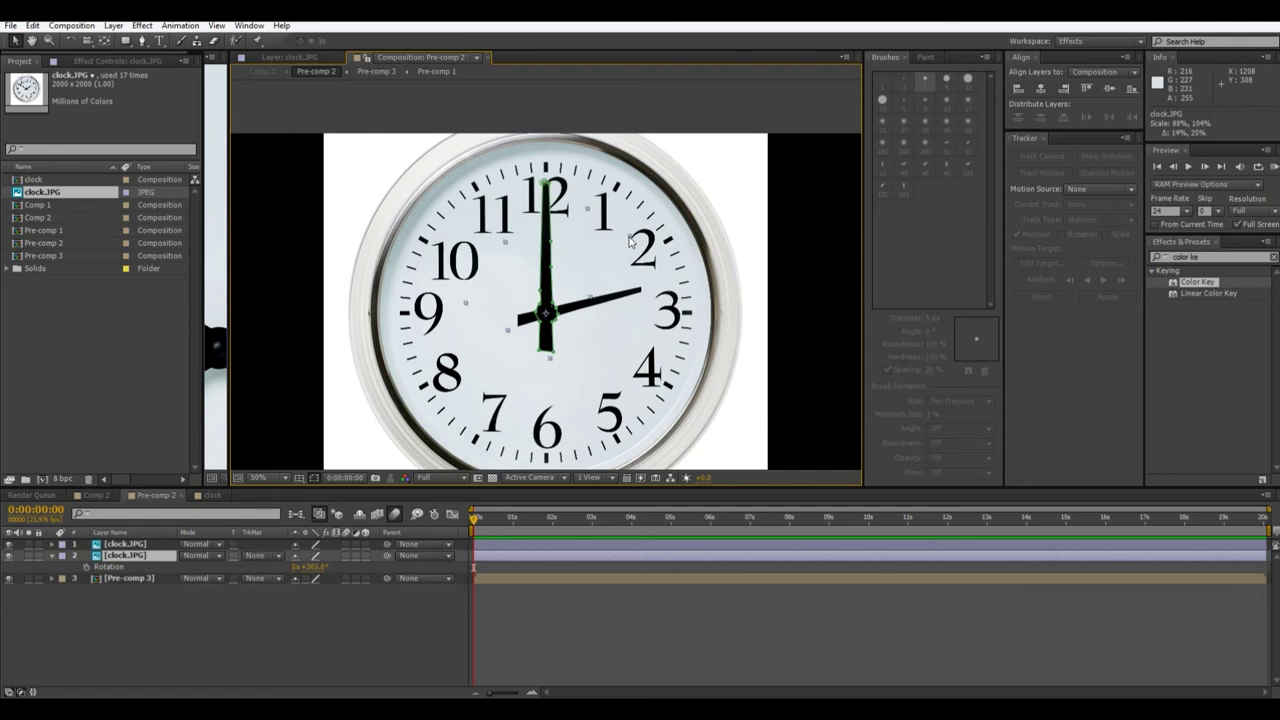
pyautogui.scroll(-1, 602, 179)
pyautogui.click(601, 172)
pyautogui.press('.')
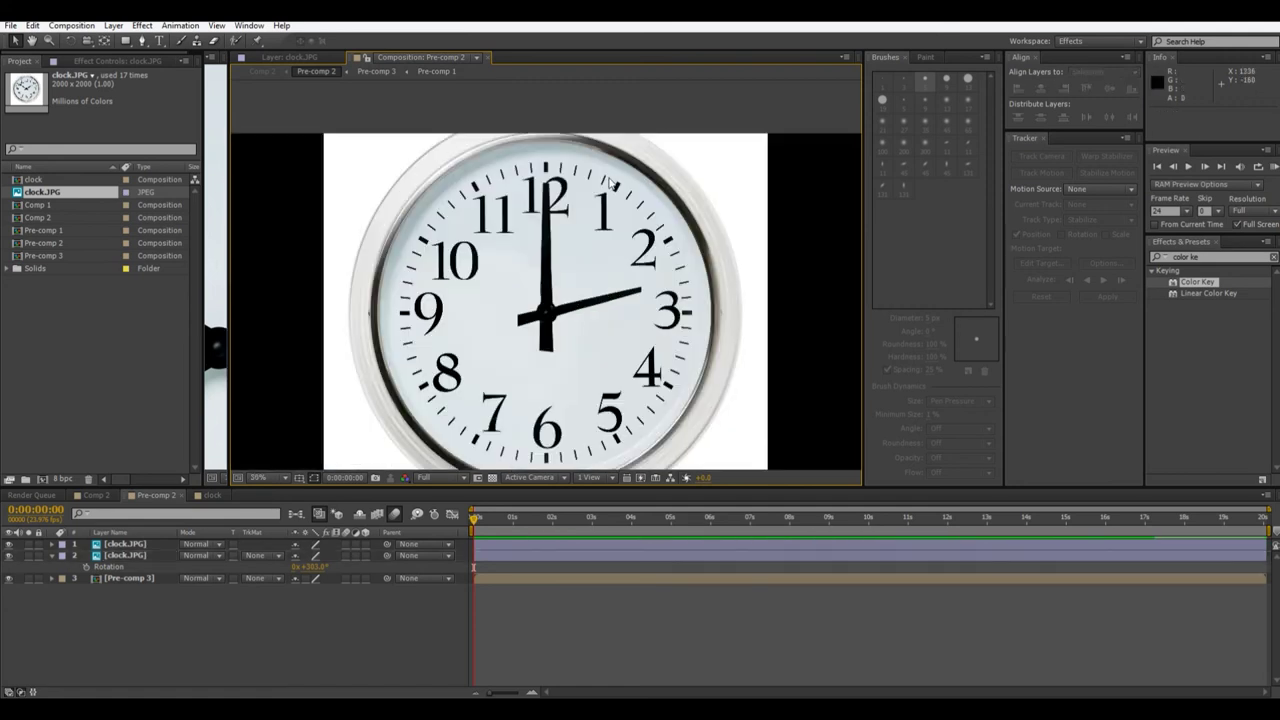
# - Find the Drop Shadow effect and apply it to both the shorter and the longer clock hand layers
pyautogui.click(1228, 257)
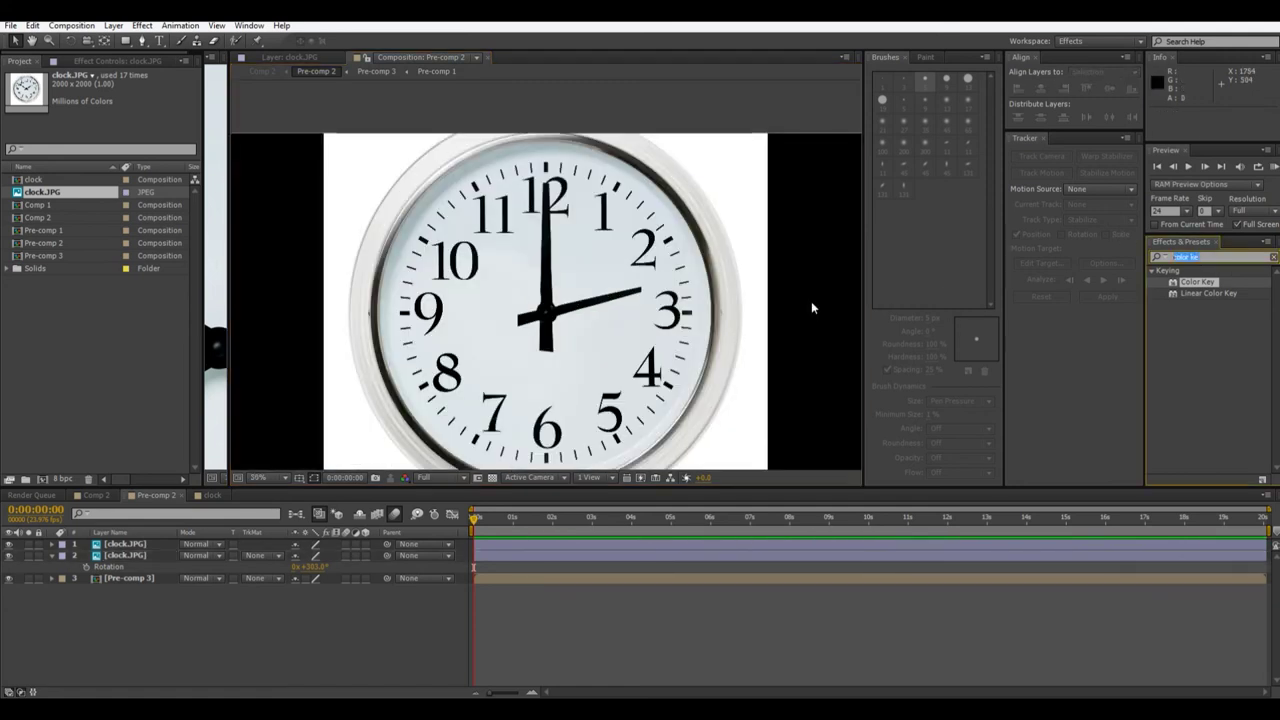
pyautogui.write('drop')
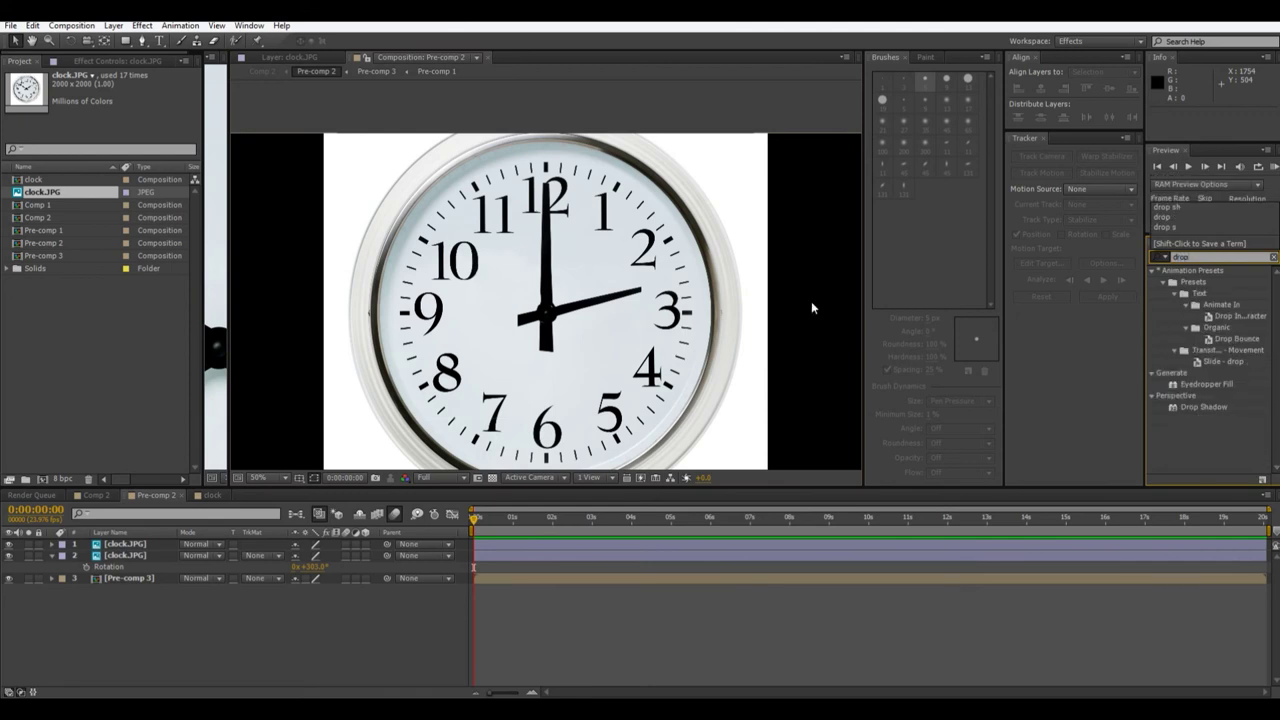
pyautogui.moveTo(1216, 412); pyautogui.dragTo(585, 312)
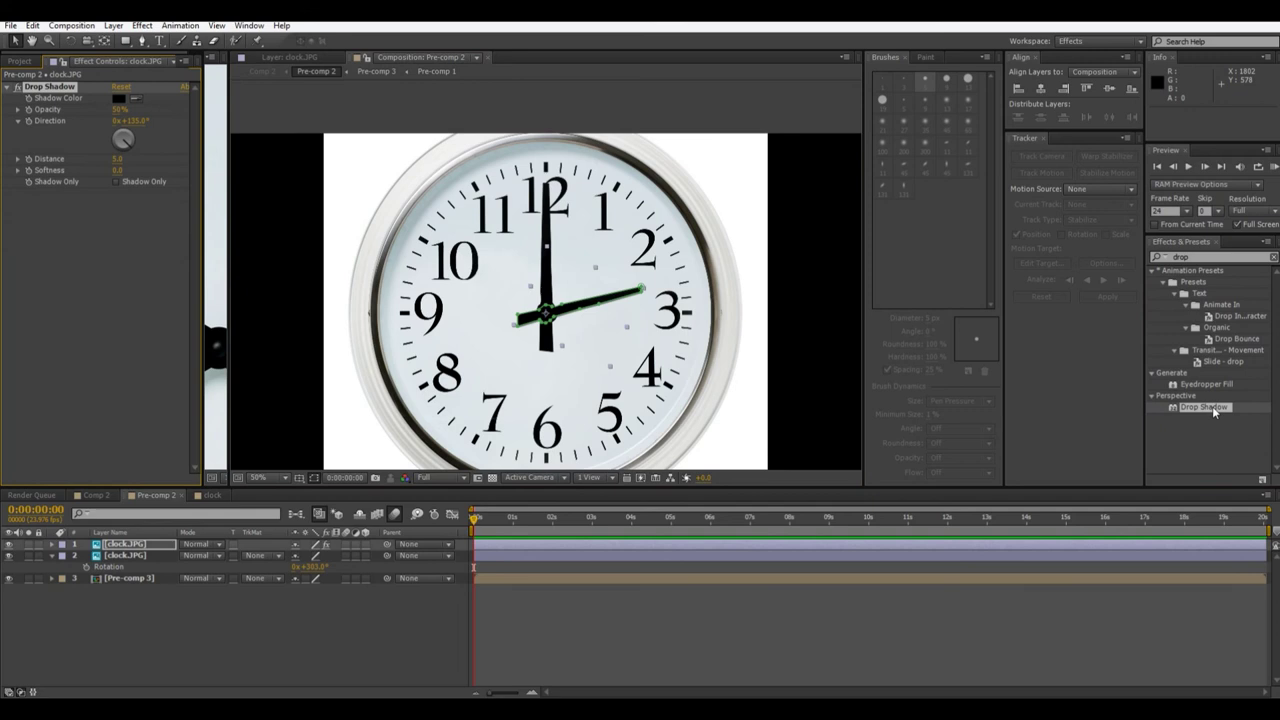
pyautogui.moveTo(1212, 408); pyautogui.dragTo(546, 222)
# - Set the drop shadow softness to 9 on the longer hand and 20 on the shorter hand, and check both on the clock
pyautogui.scroll(-3, 555, 200)
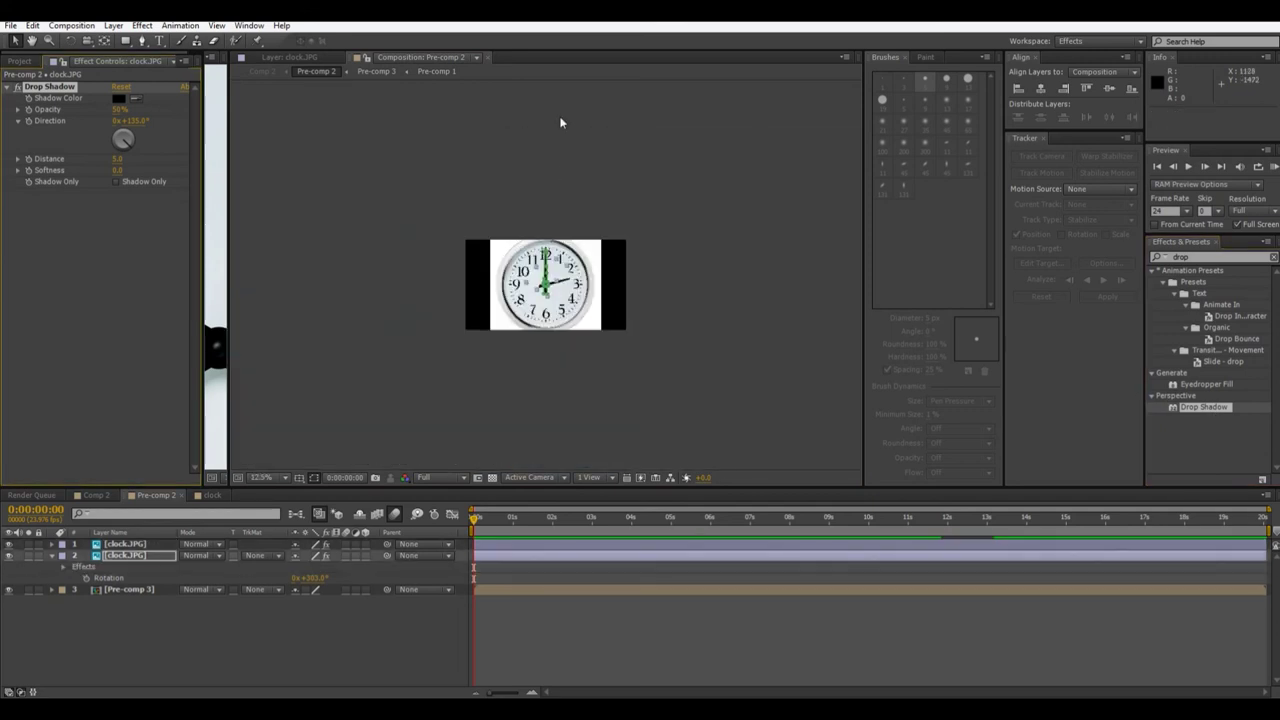
pyautogui.scroll(10, 598, 355)
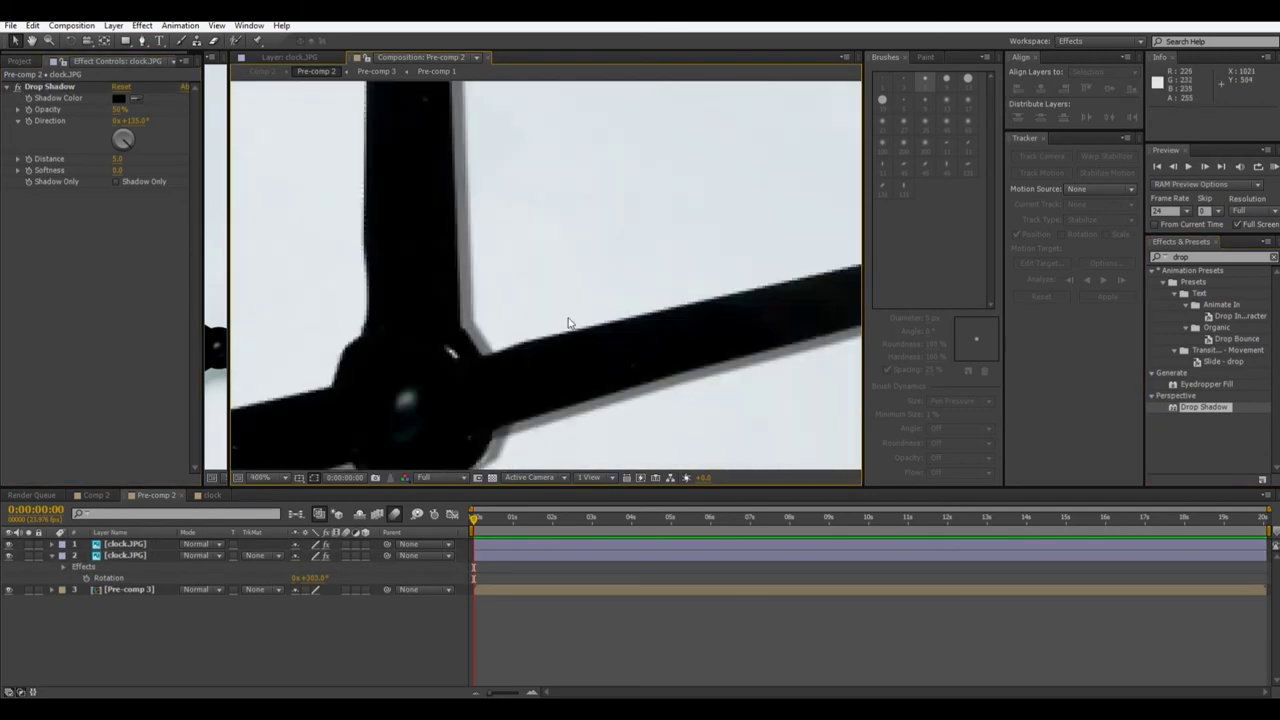
pyautogui.moveTo(568, 322); pyautogui.dragTo(573, 366)
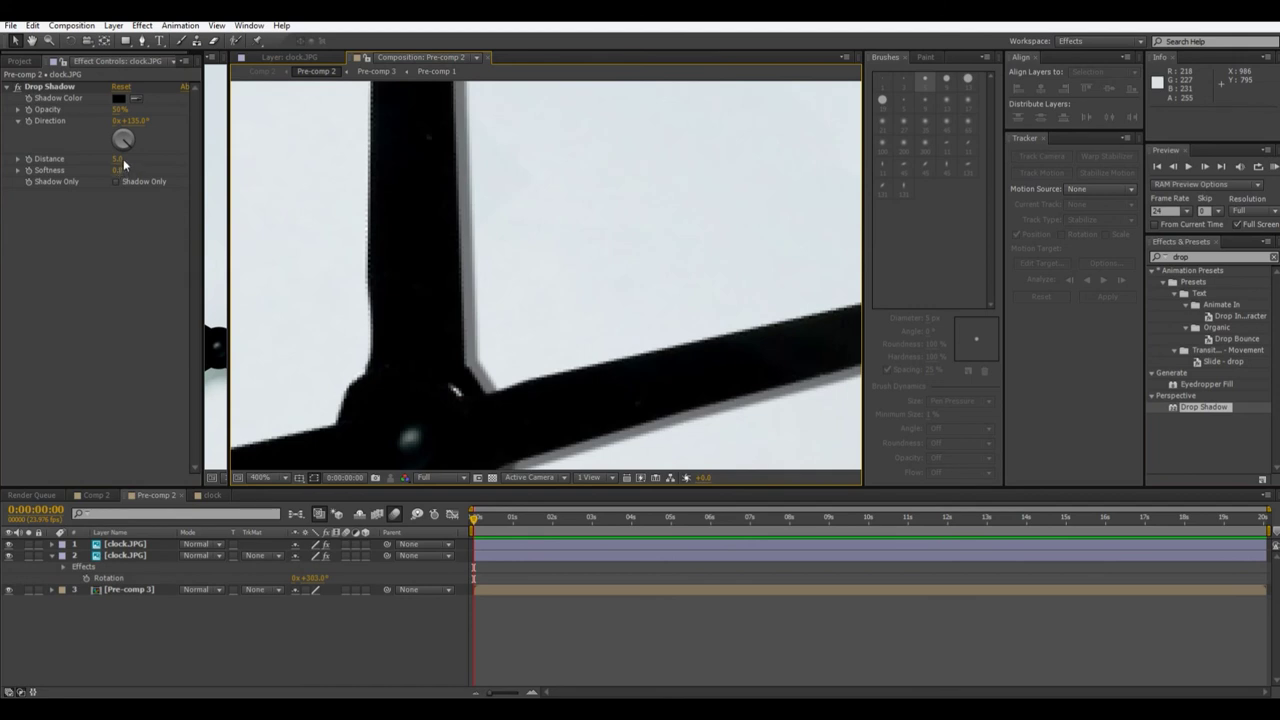
pyautogui.moveTo(118, 171); pyautogui.dragTo(128, 174)
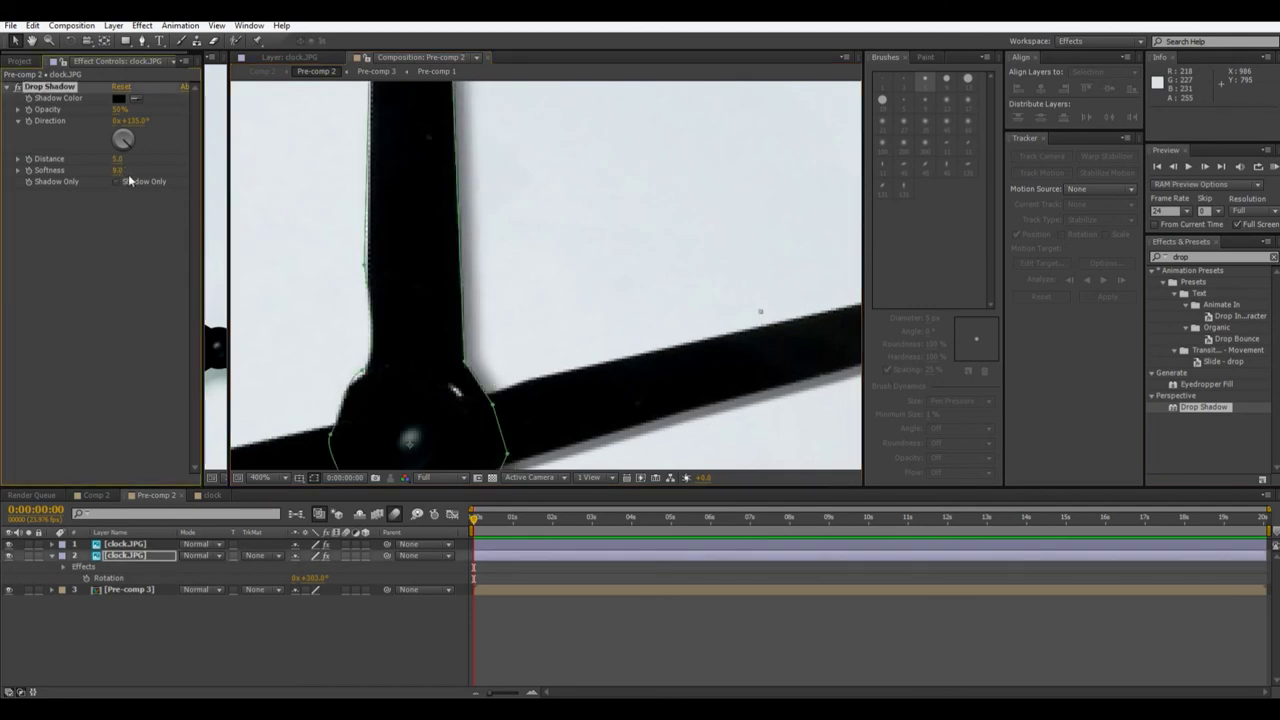
pyautogui.click(125, 544)
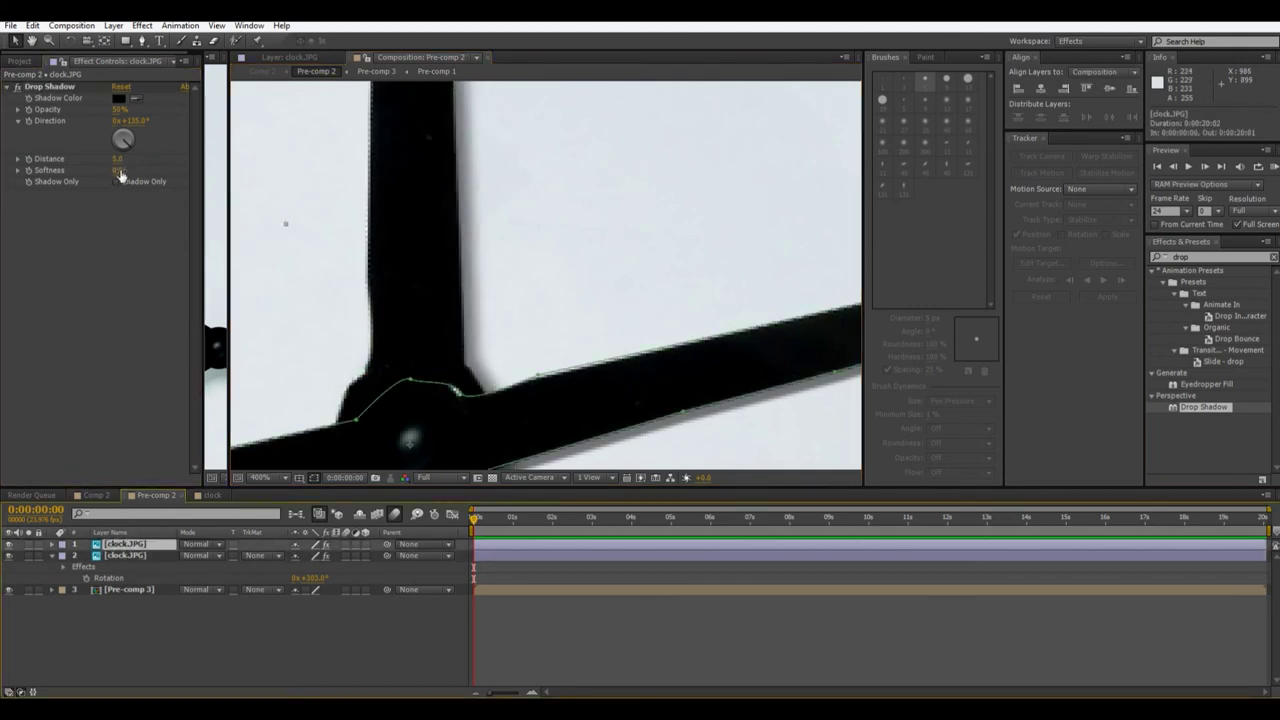
pyautogui.scroll(-8, 586, 263)
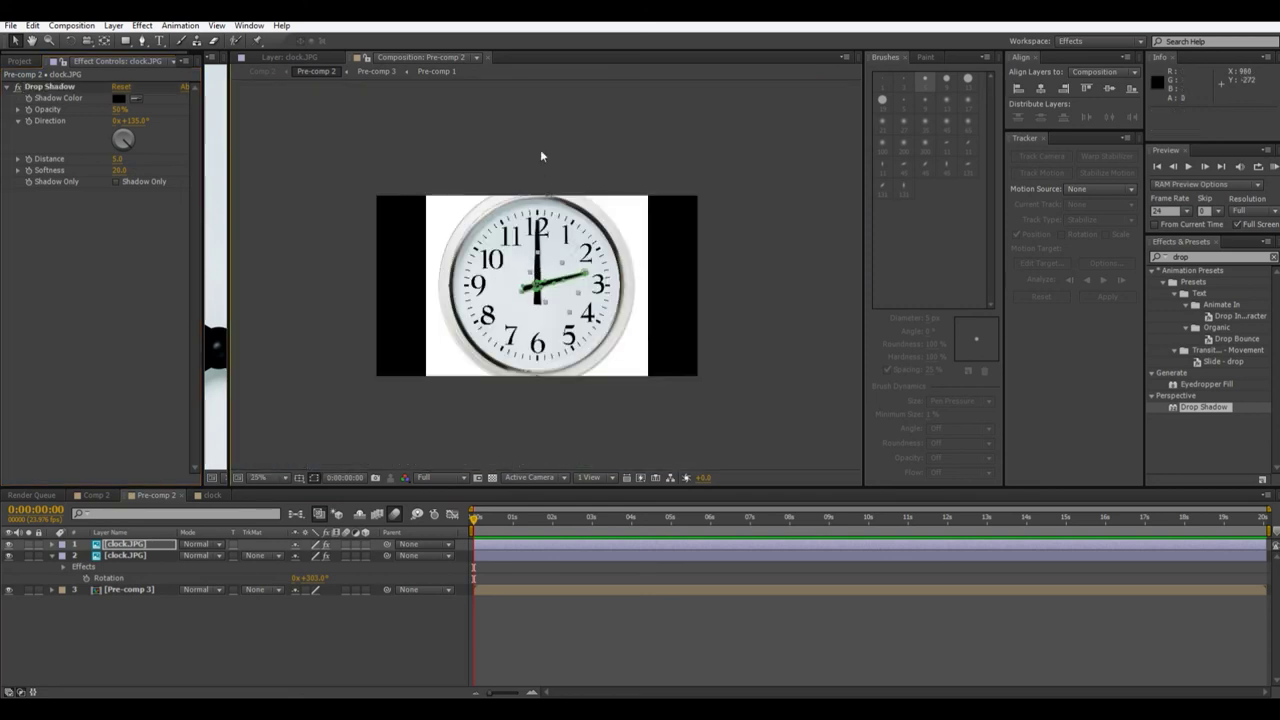
pyautogui.click(540, 150)
pyautogui.scroll(3, 540, 152)
pyautogui.scroll(-1, 540, 197)
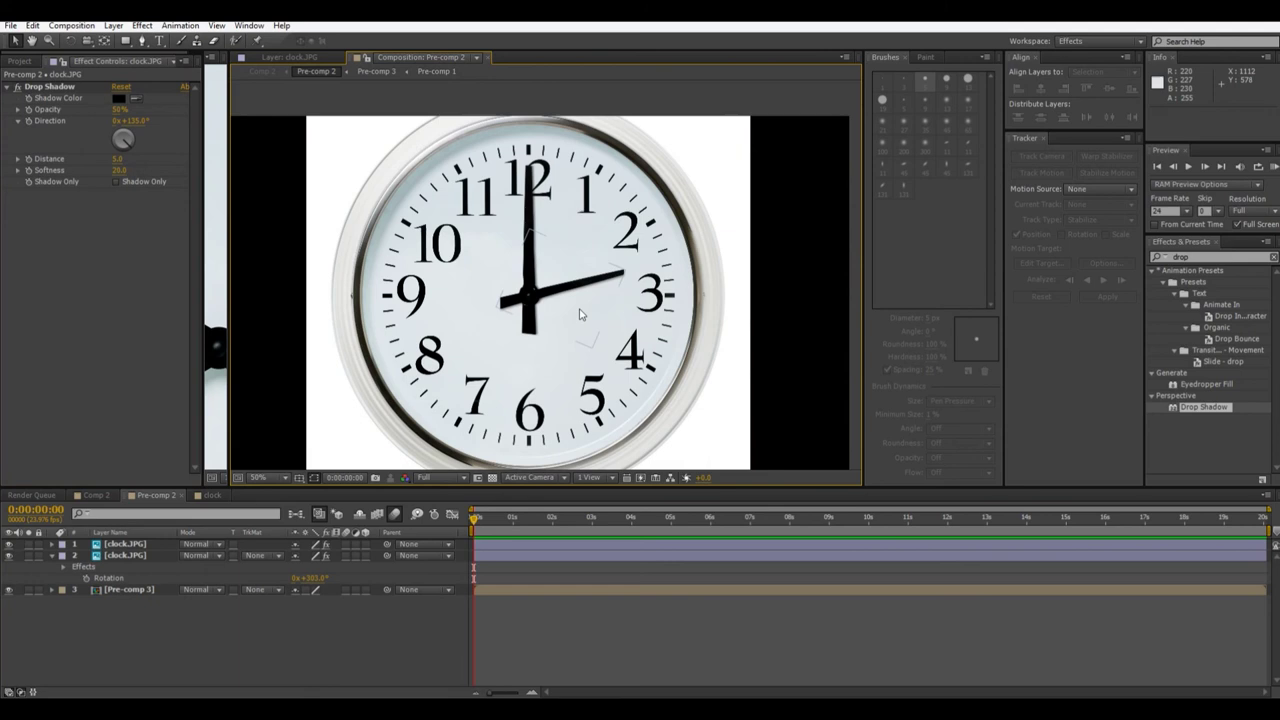
pyautogui.scroll(3, 572, 289)
pyautogui.scroll(-3, 572, 289)
# - Start Rotation keyframes for both hand layers at 0 seconds
pyautogui.click(126, 543)
pyautogui.press('r')
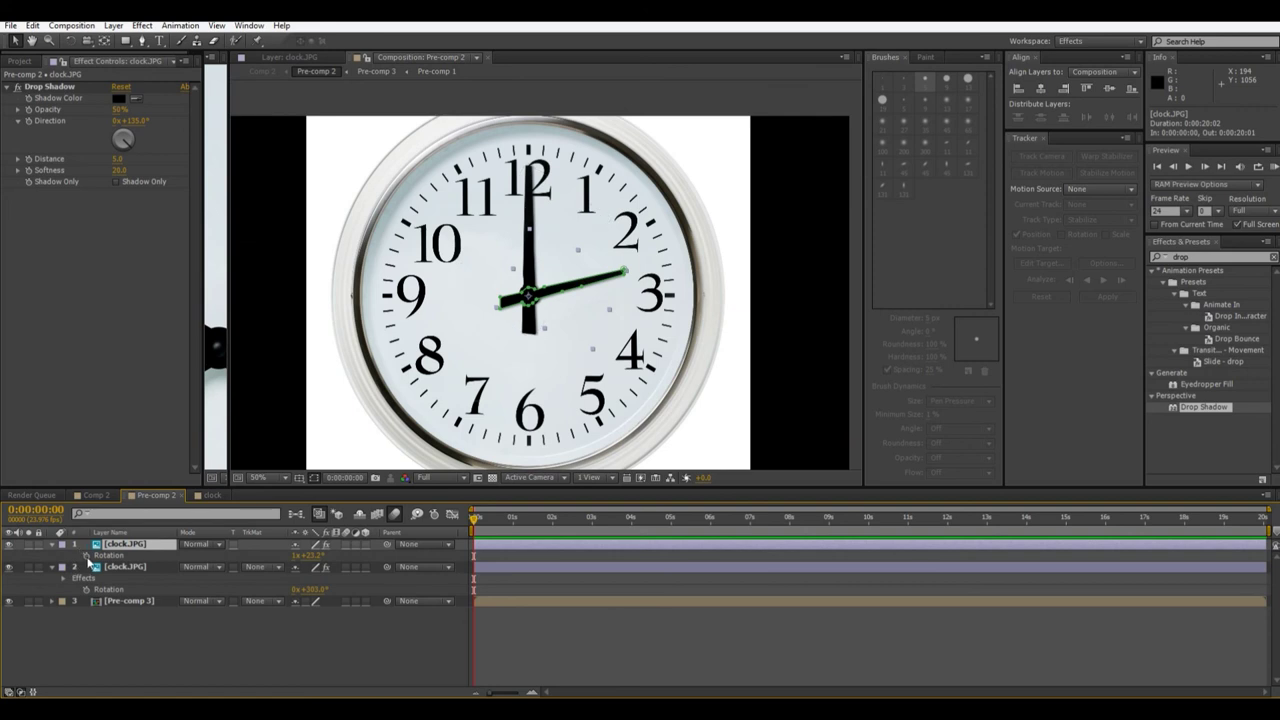
pyautogui.click(87, 556)
pyautogui.click(86, 590)
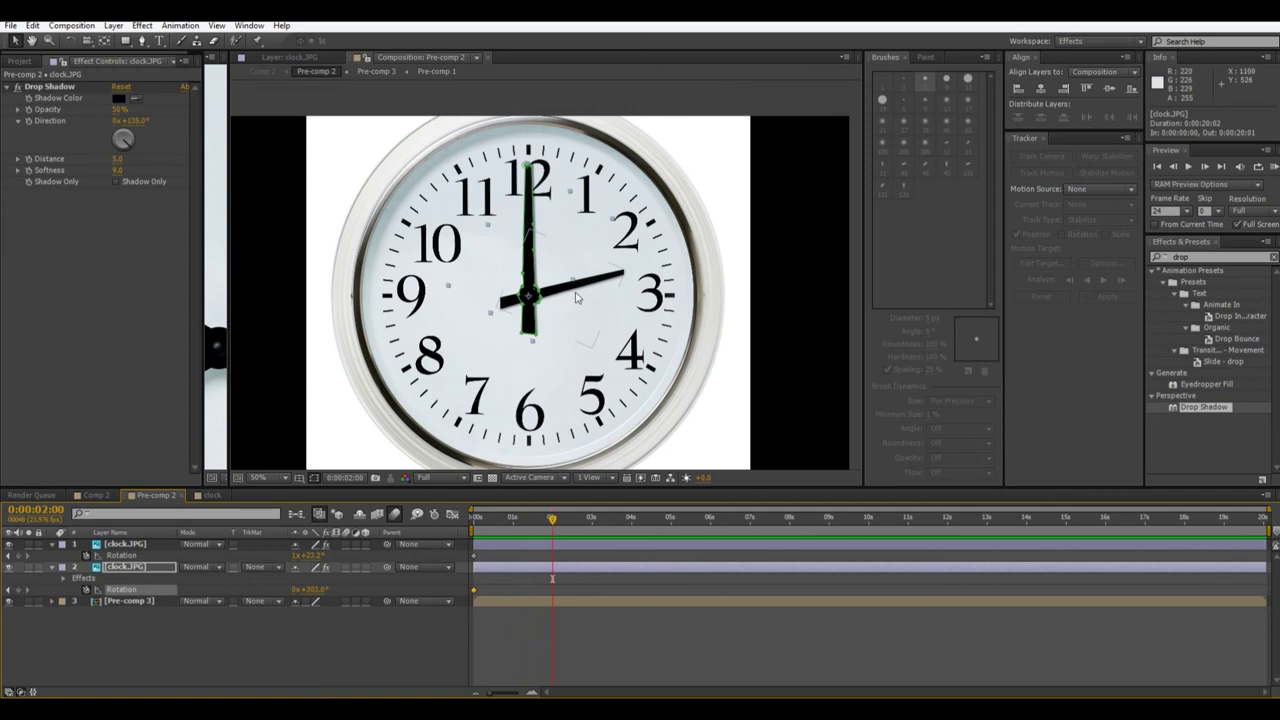
# - At 2 seconds, rotate the shorter hand clockwise to 2x+26.0° and the longer hand to 332.2°, and return to the start
pyautogui.press('w')
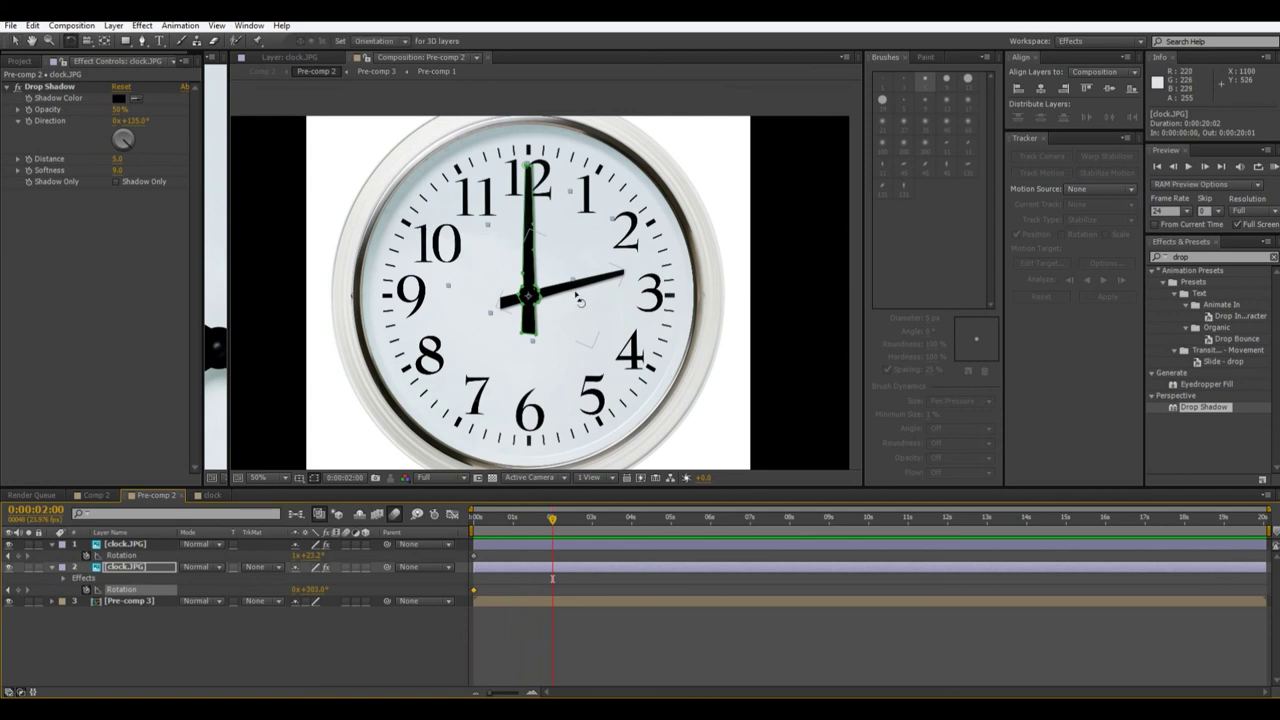
pyautogui.moveTo(578, 298); pyautogui.dragTo(781, 302)
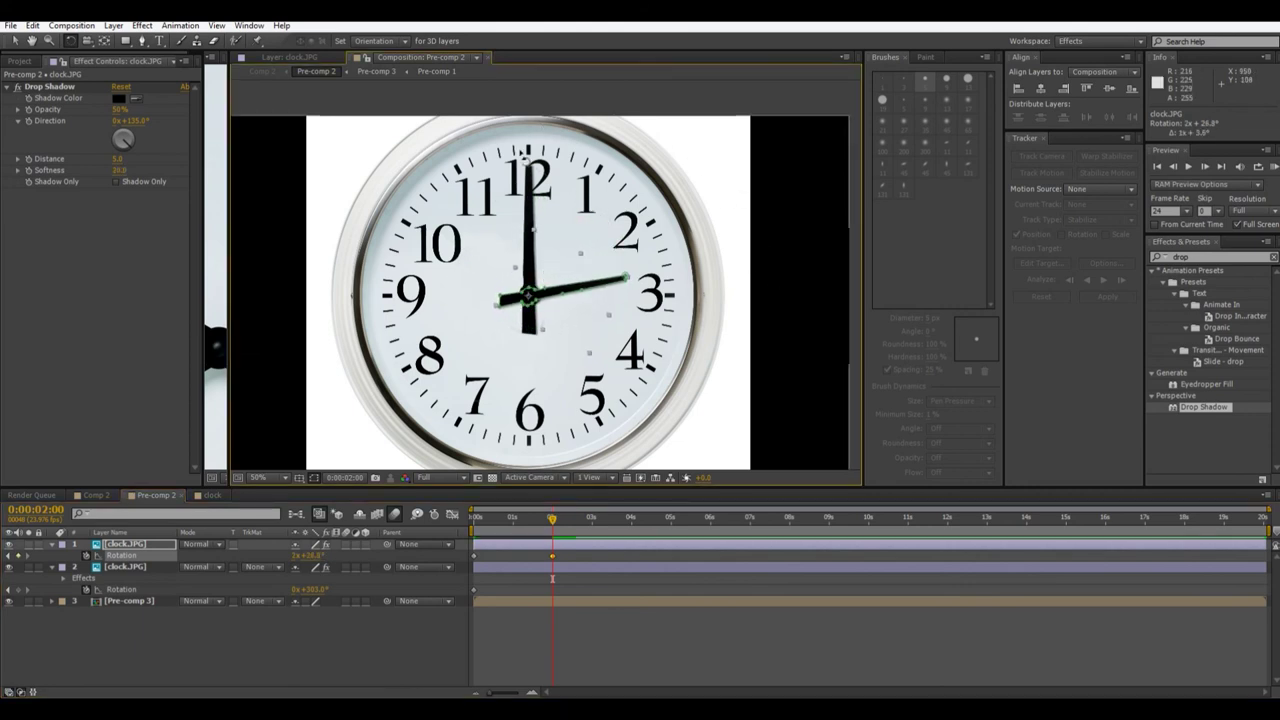
pyautogui.moveTo(535, 176); pyautogui.dragTo(600, 185)
pyautogui.moveTo(554, 524); pyautogui.dragTo(438, 542)
pyautogui.click(27, 43)
pyautogui.click(15, 40)
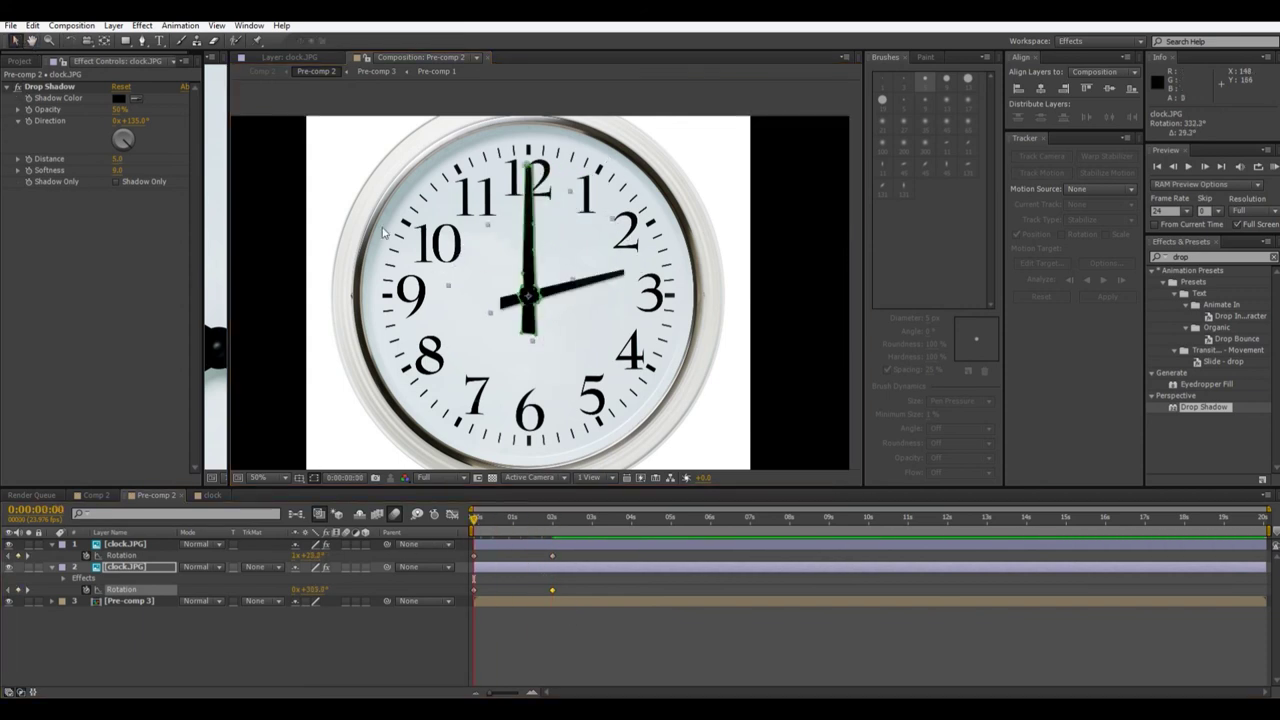
# - Play back the rotating hands from the start and end the work area at 2 seconds
pyautogui.scroll(-2, 393, 248)
pyautogui.click(400, 259)
pyautogui.scroll(2, 400, 259)
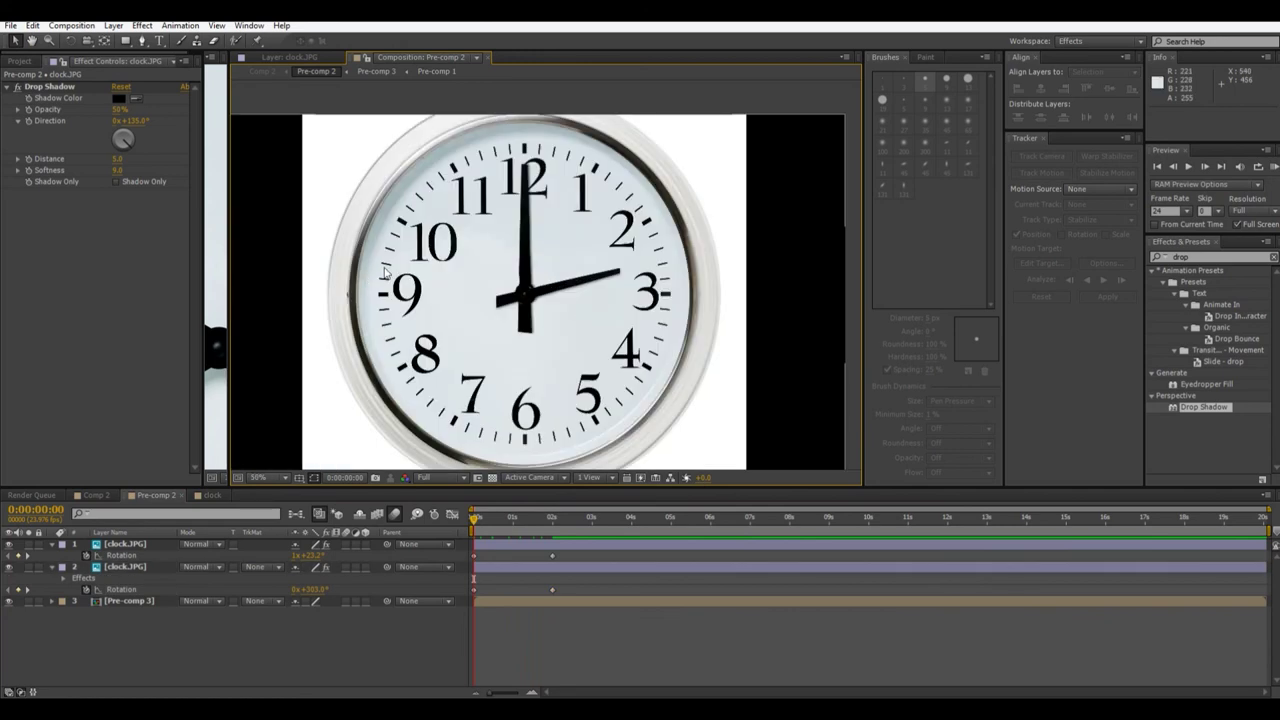
pyautogui.press('space')
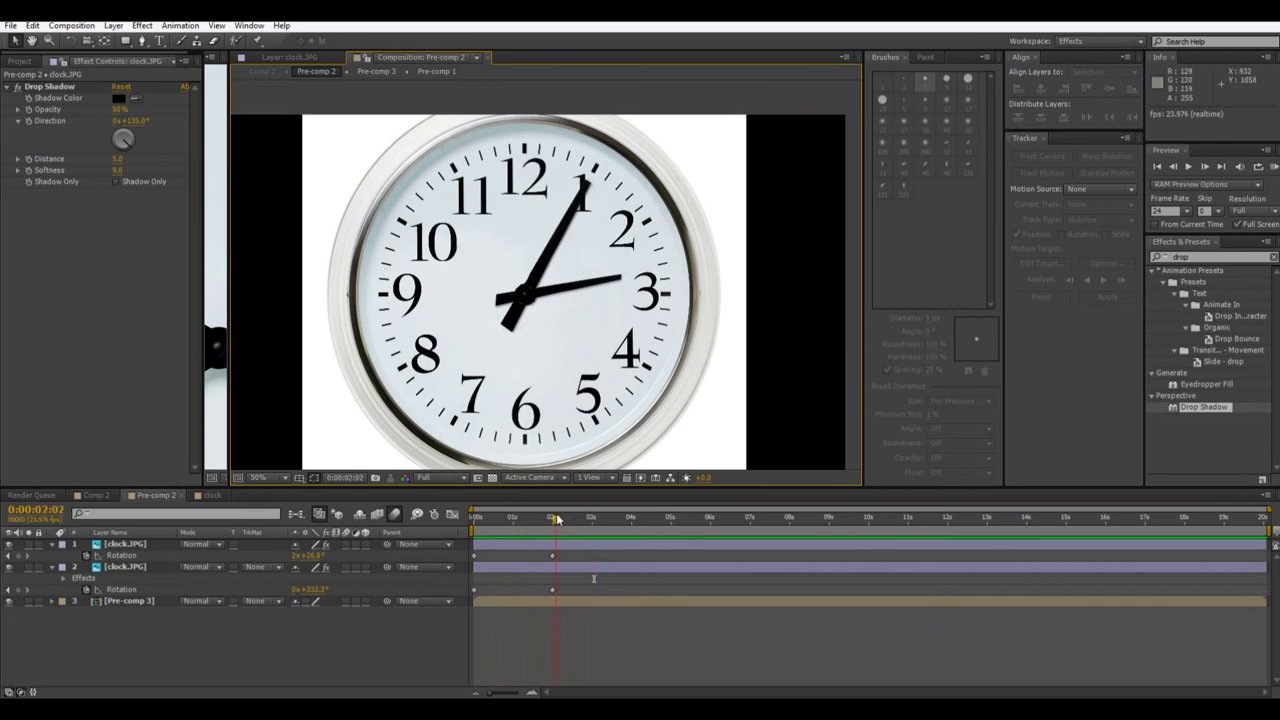
pyautogui.moveTo(557, 519); pyautogui.dragTo(553, 519)
pyautogui.press('n')
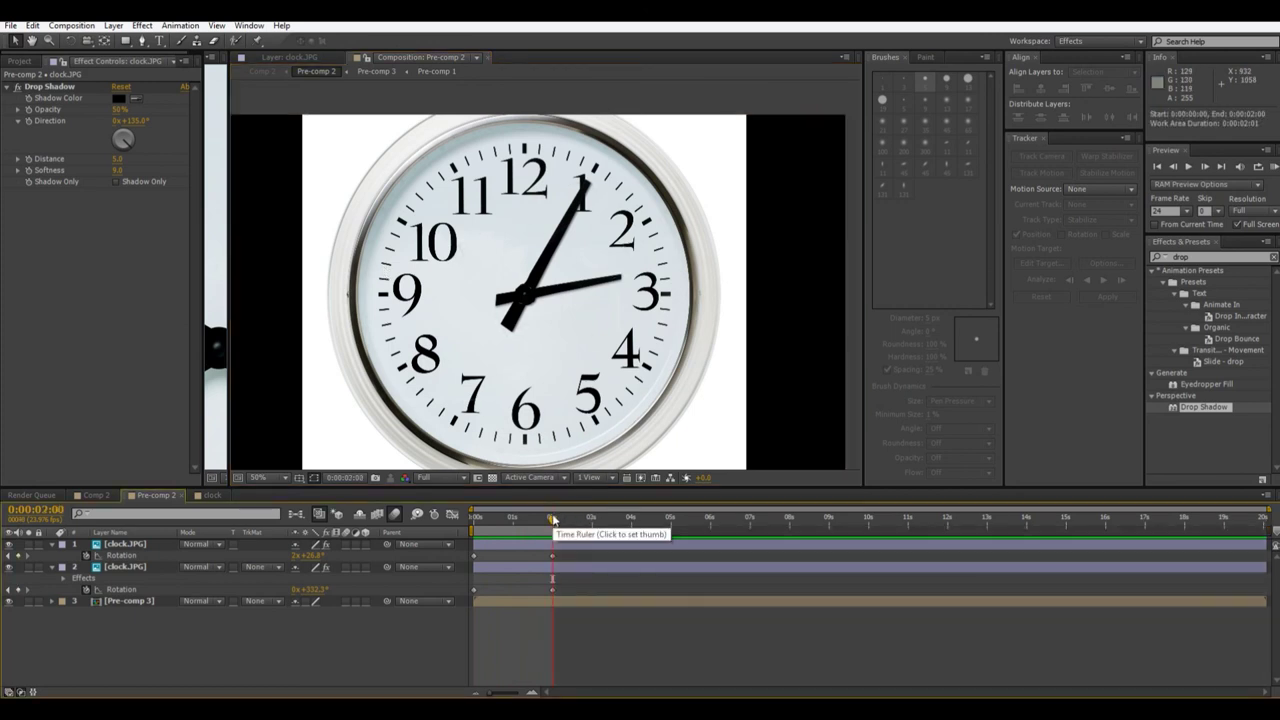
# - Enable motion blur on both hand layers, keep it on for the composition, and preview the blurred hands
pyautogui.click(347, 543)
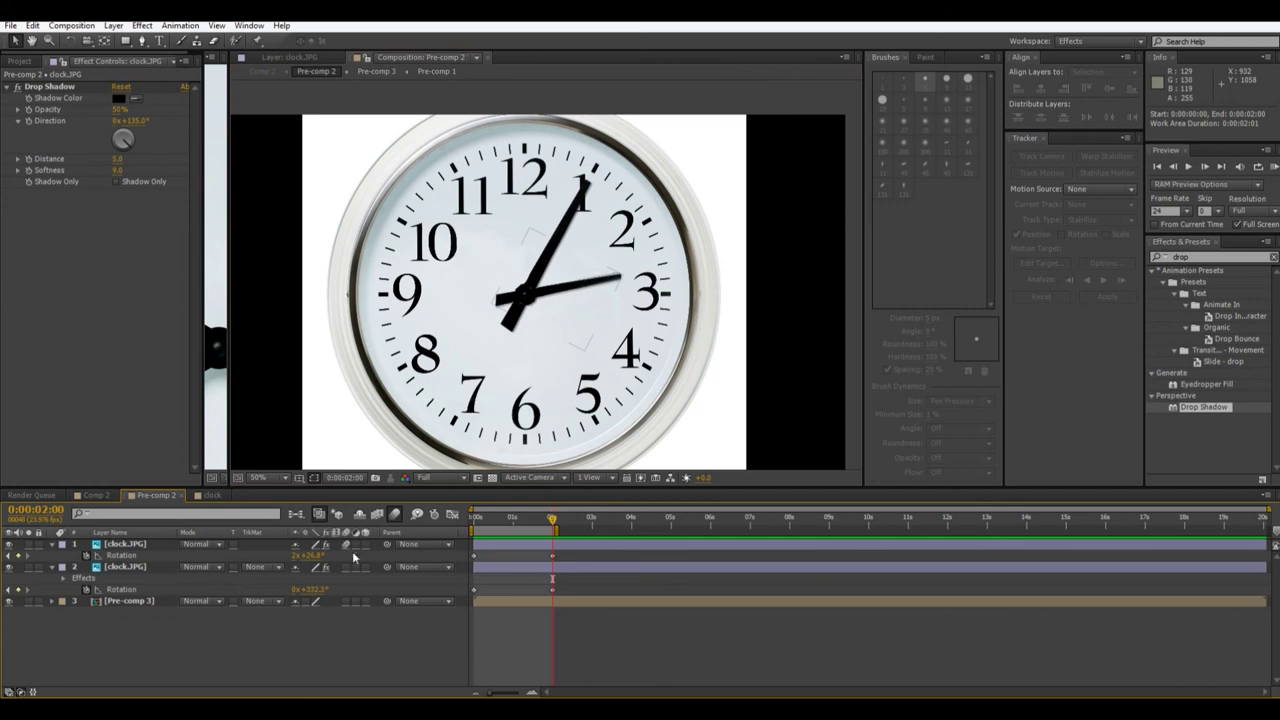
pyautogui.click(346, 567)
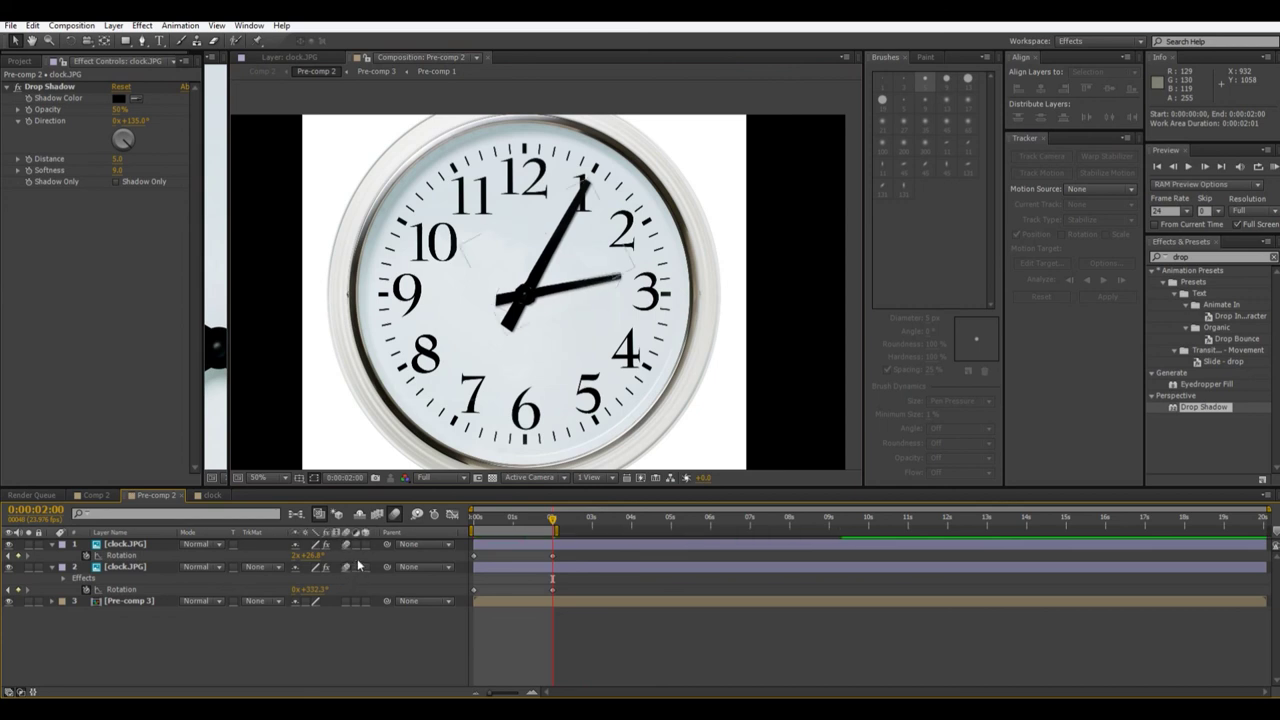
pyautogui.click(395, 515)
pyautogui.click(395, 515)
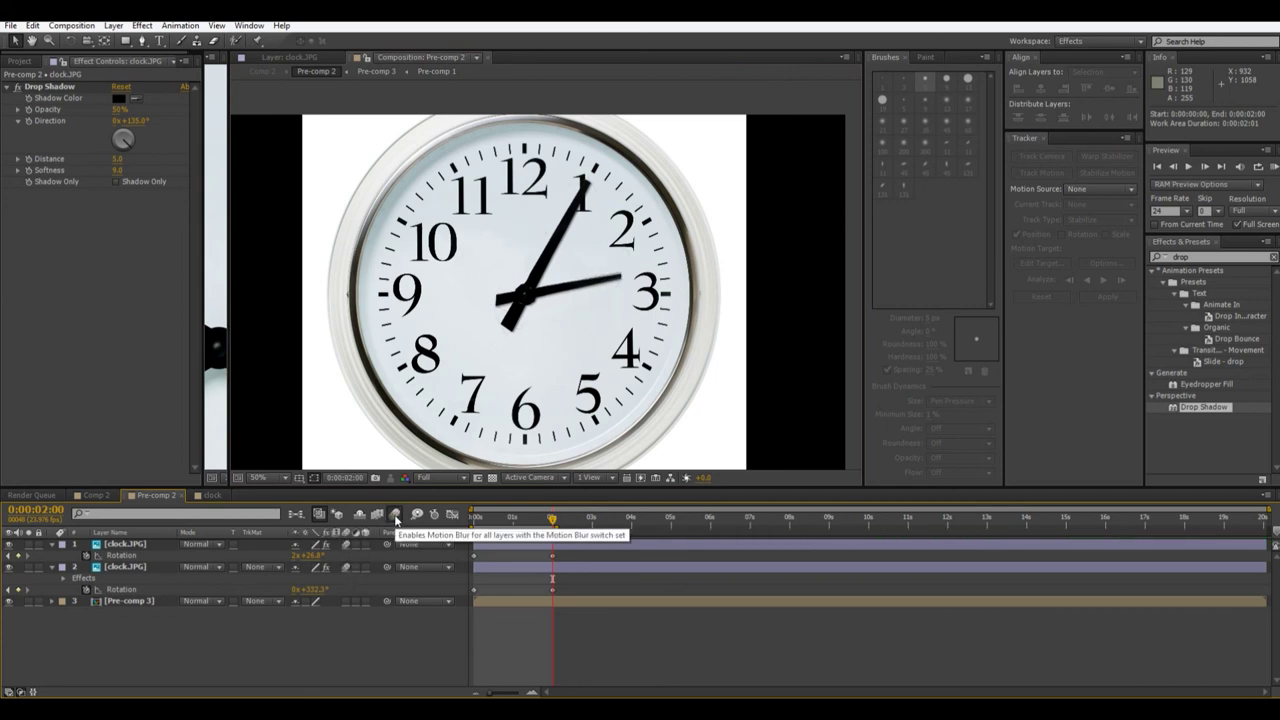
pyautogui.press('KP_0')
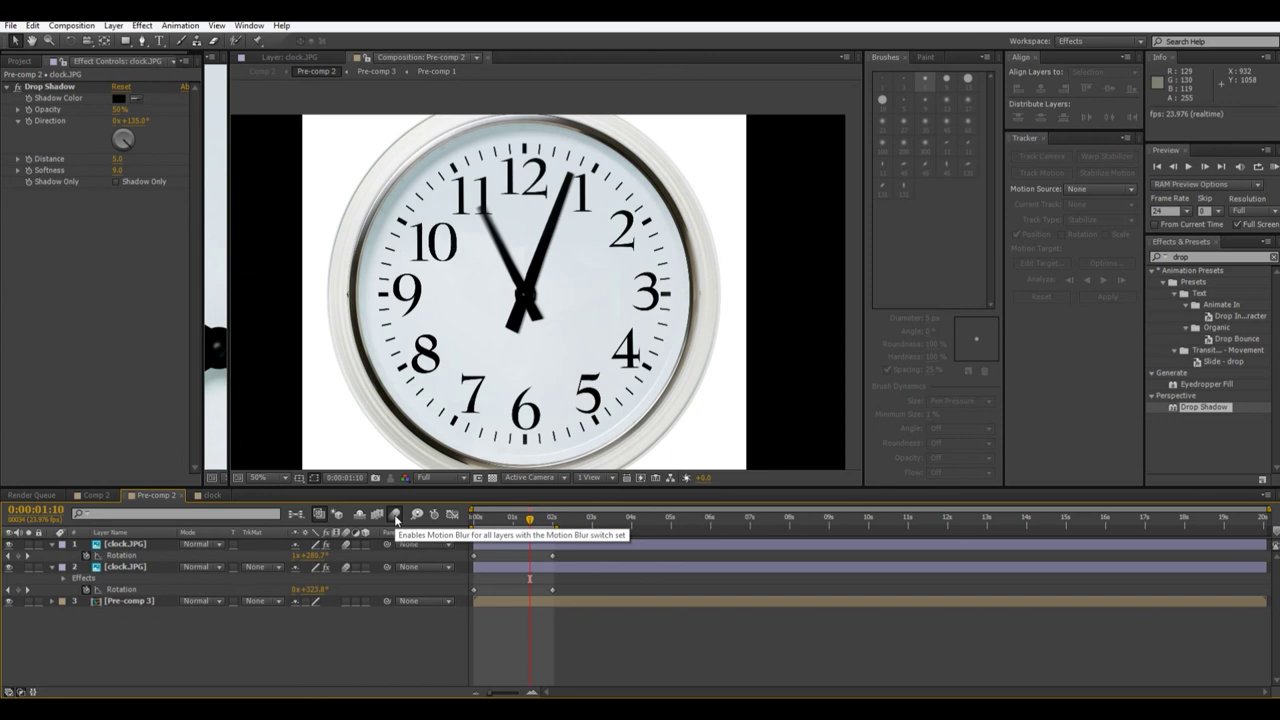
pyautogui.click(395, 514)
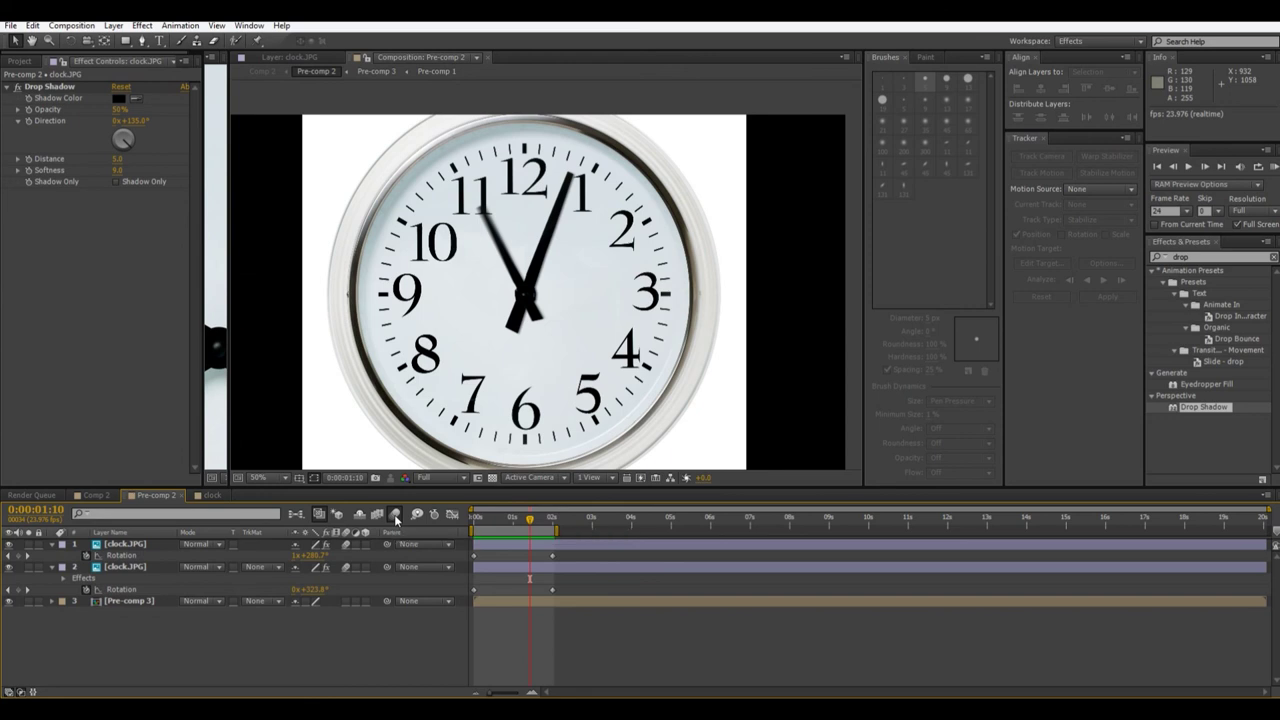